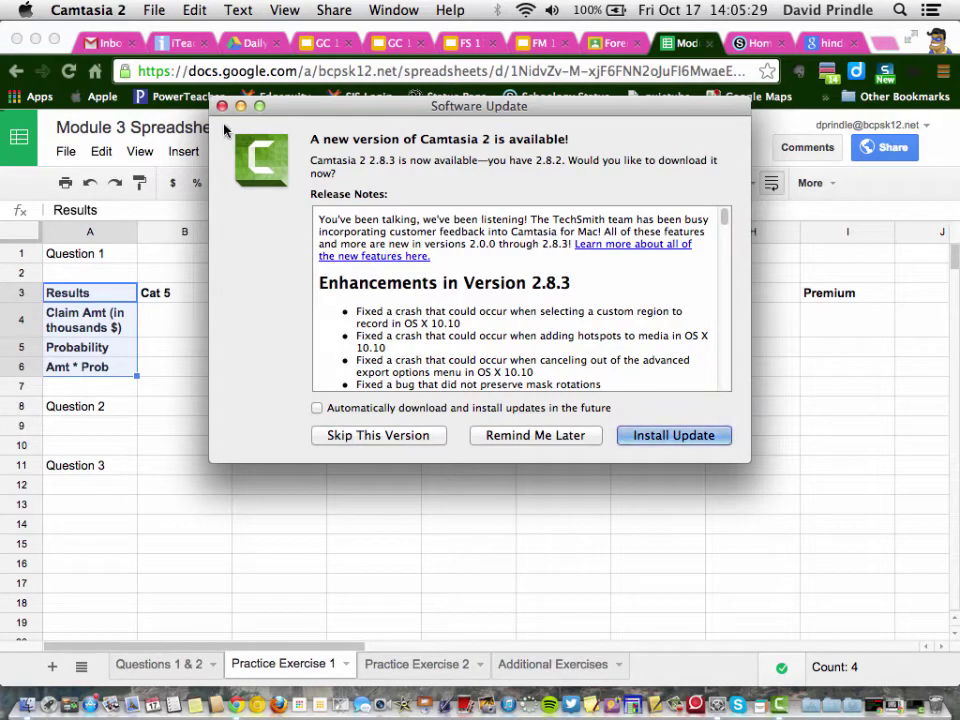
Dismiss the software update prompt and enter claim amounts of 500, 350 and 100 for Cat 5, Cat 4 and Cat 3.
click(222, 105)
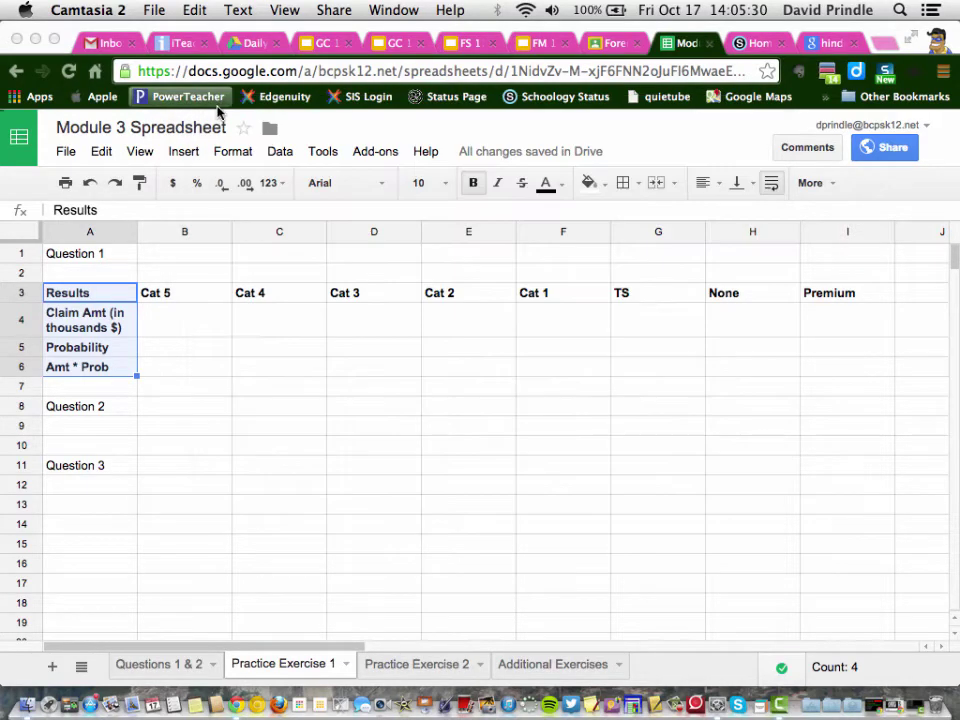
click(180, 325)
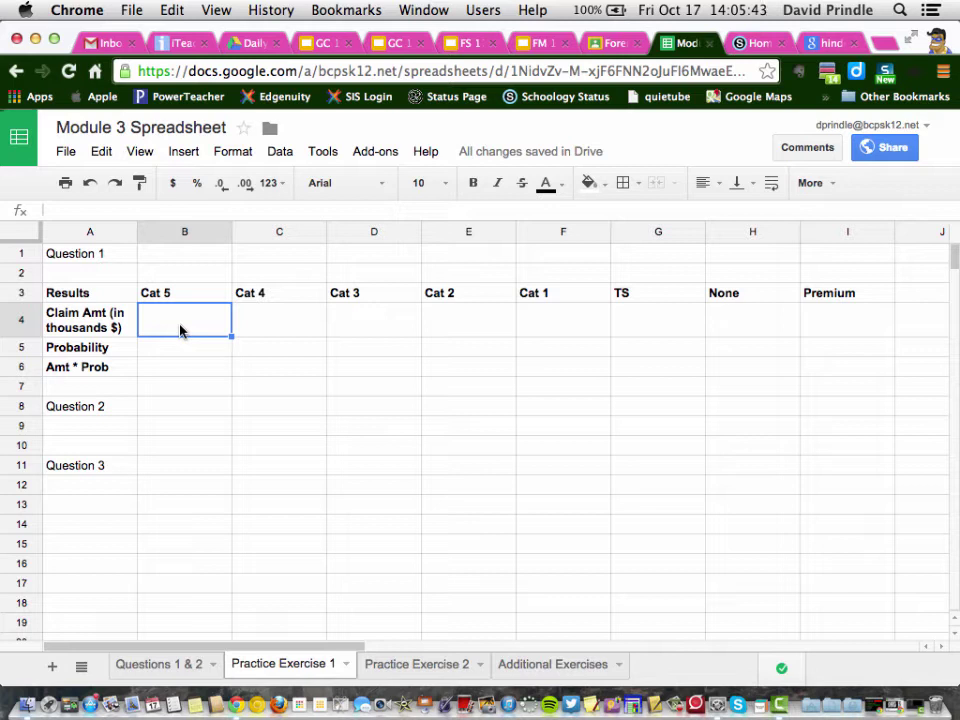
text(55)
key(BackSpace)
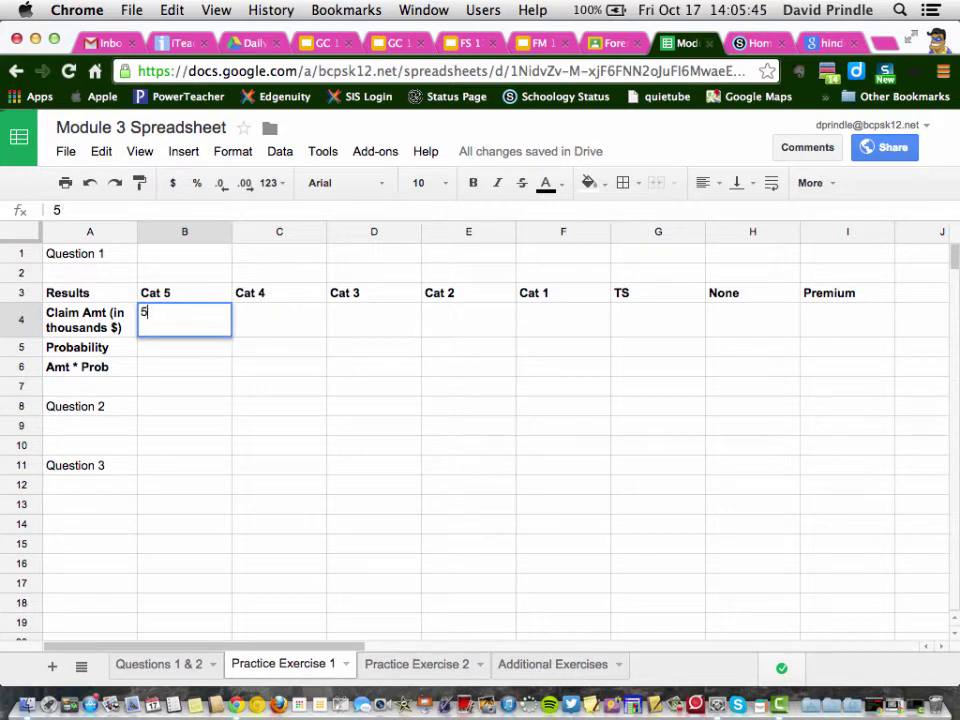
text(00)
key(Tab)
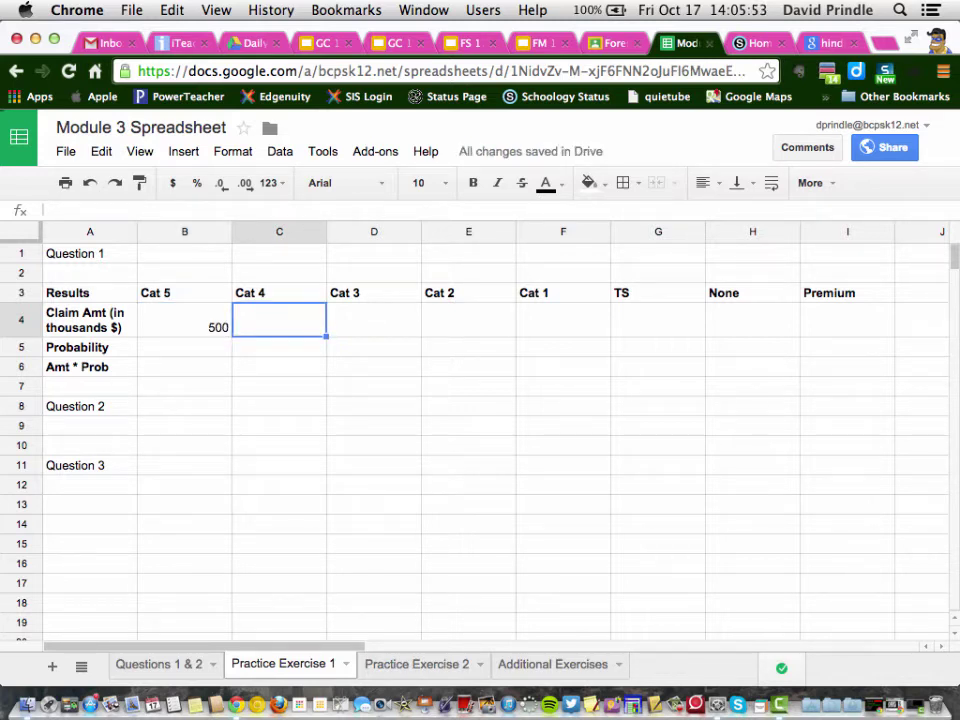
text(350)
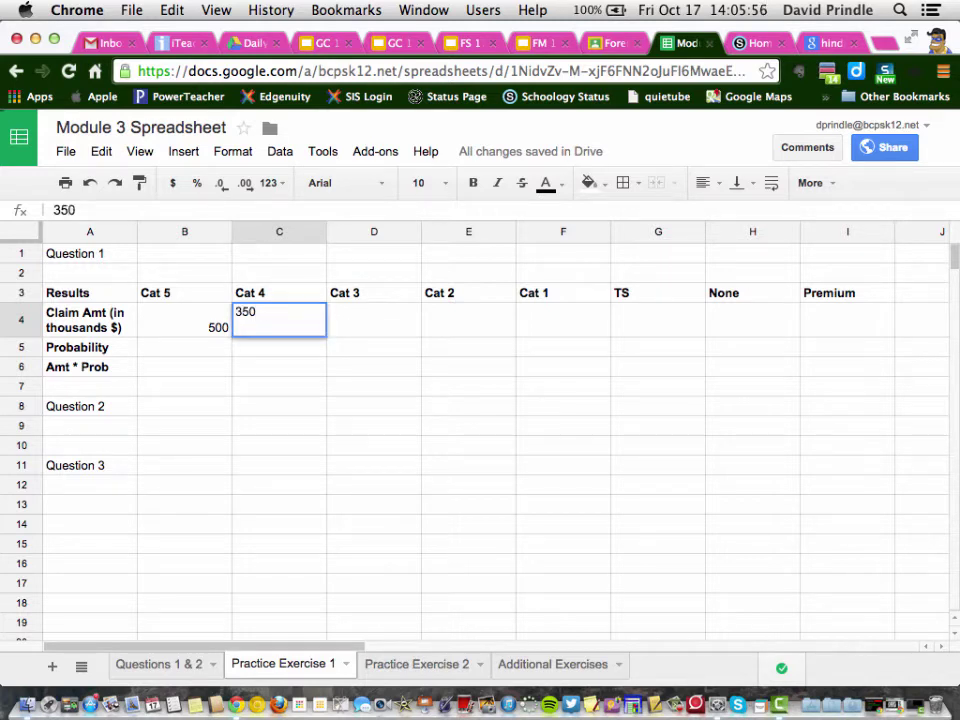
key(Tab)
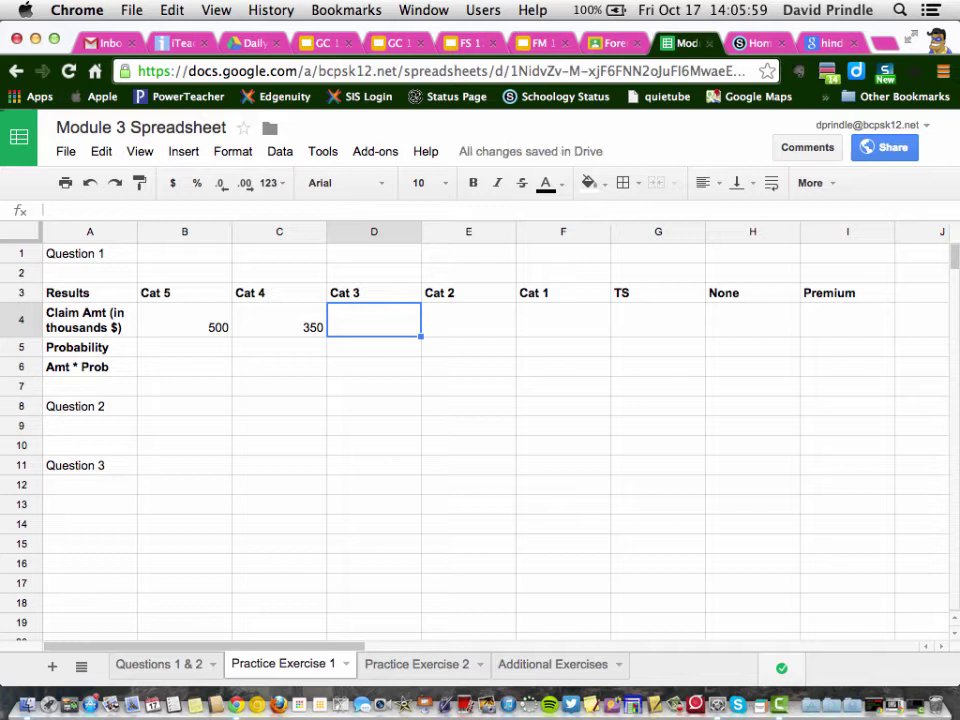
text(100)
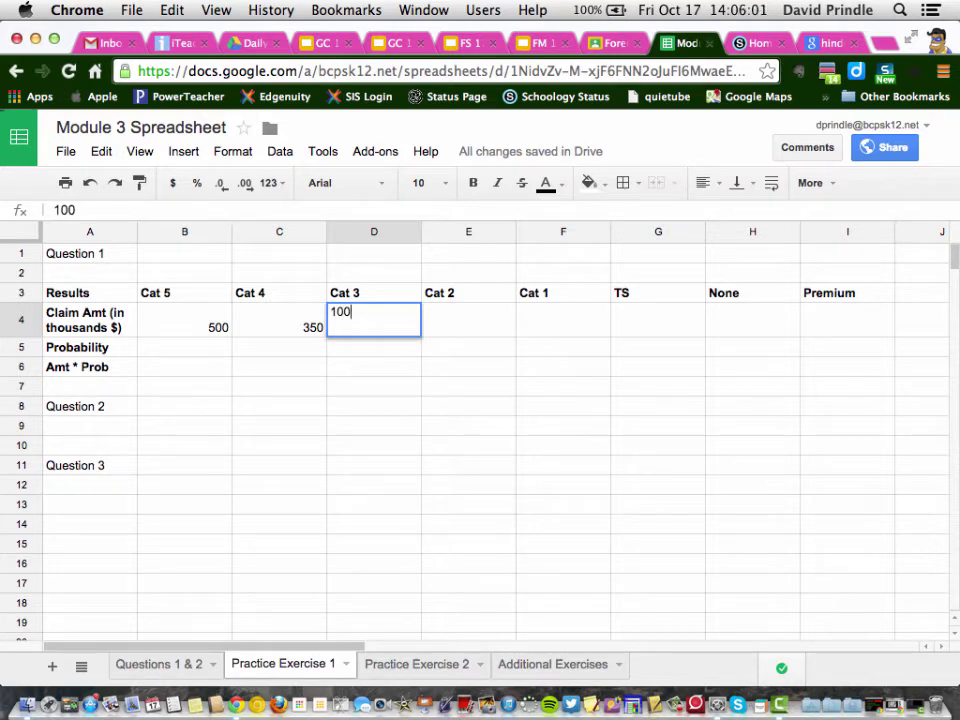
key(Tab)
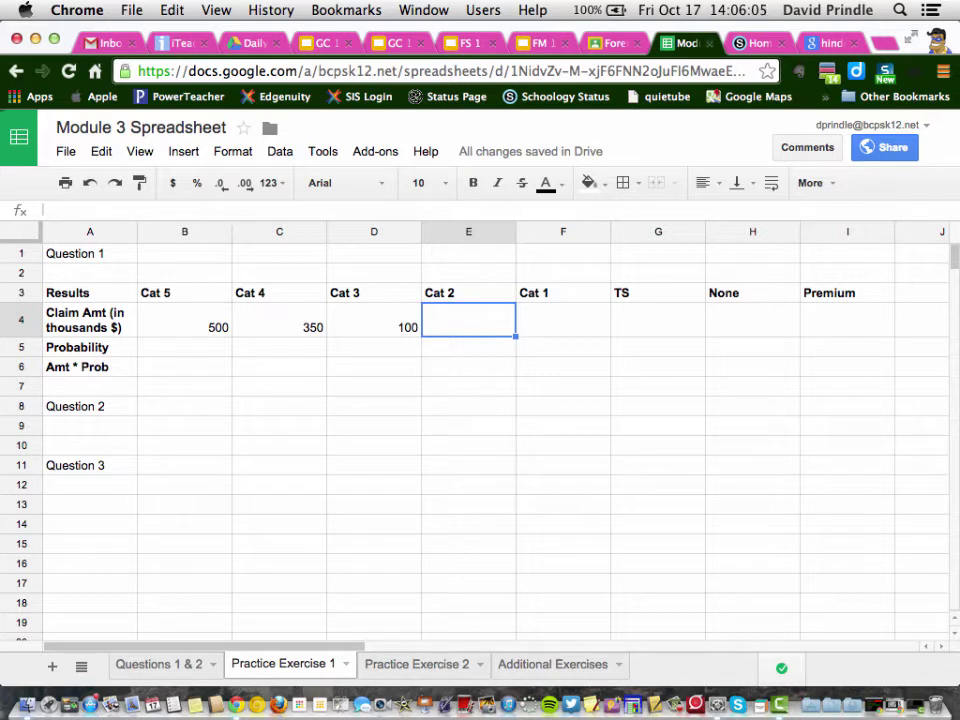
Enter claim amounts of 50, 25, 5 and 0 for Cat 2, Cat 1, TS and None.
text(50)
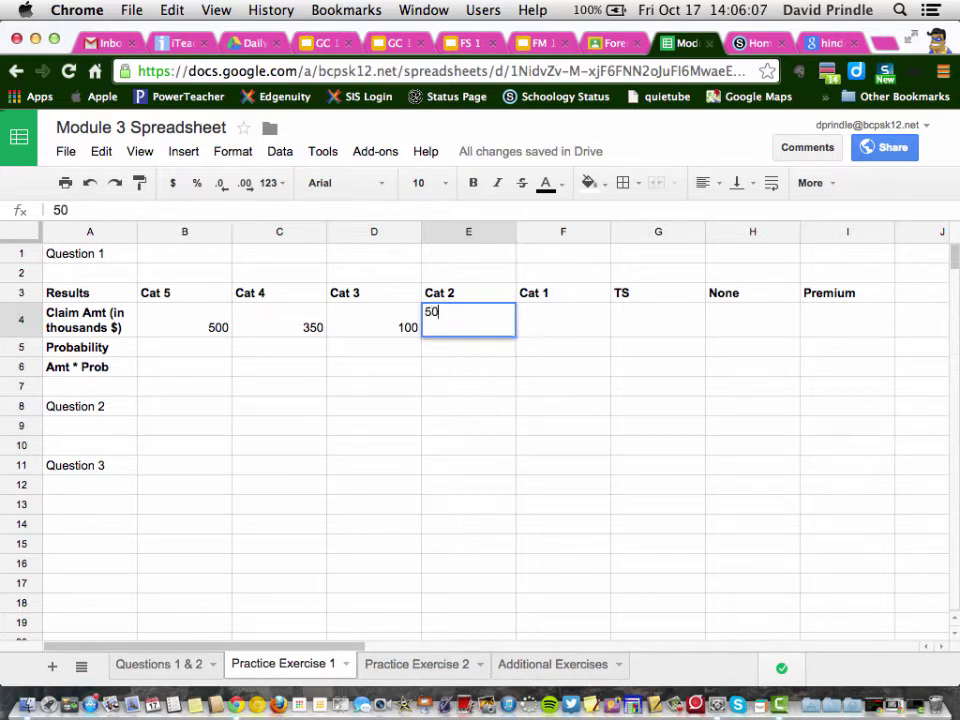
key(Tab)
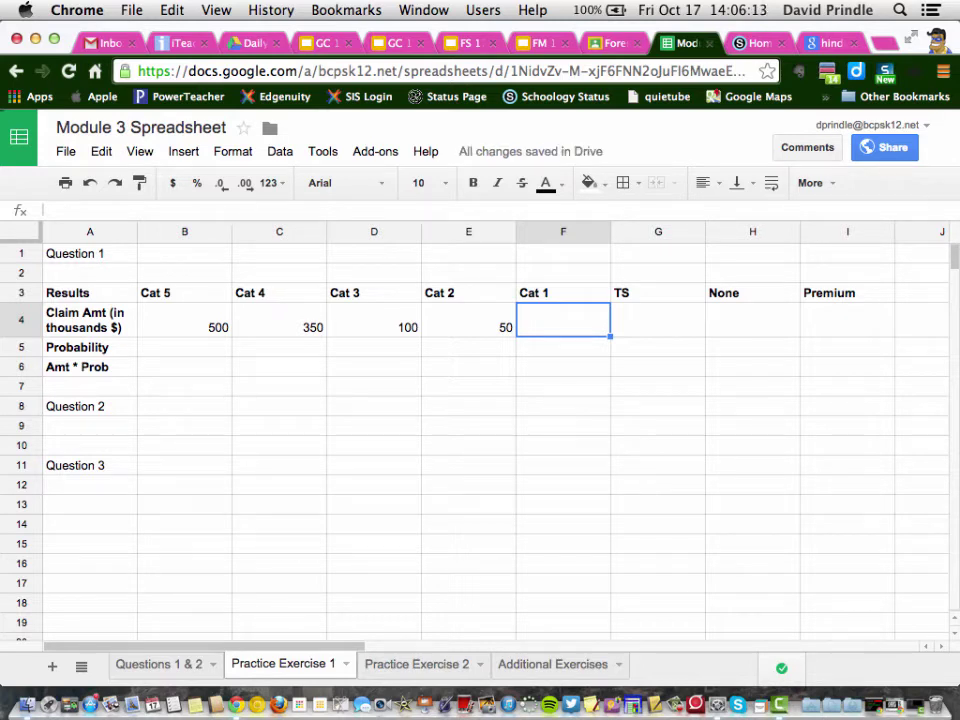
text(25)
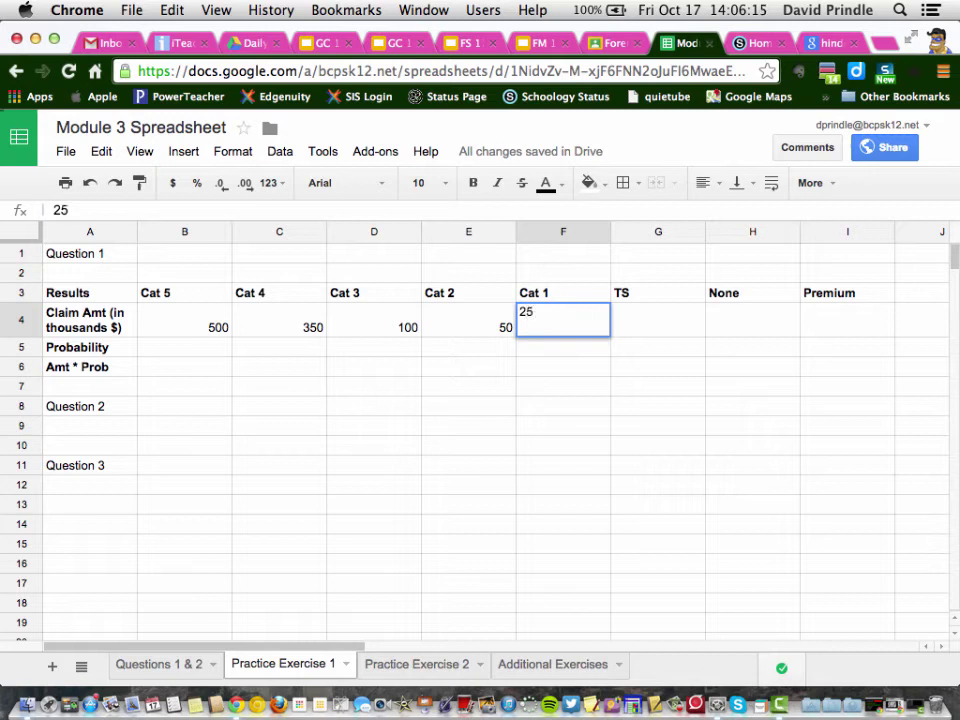
key(Tab)
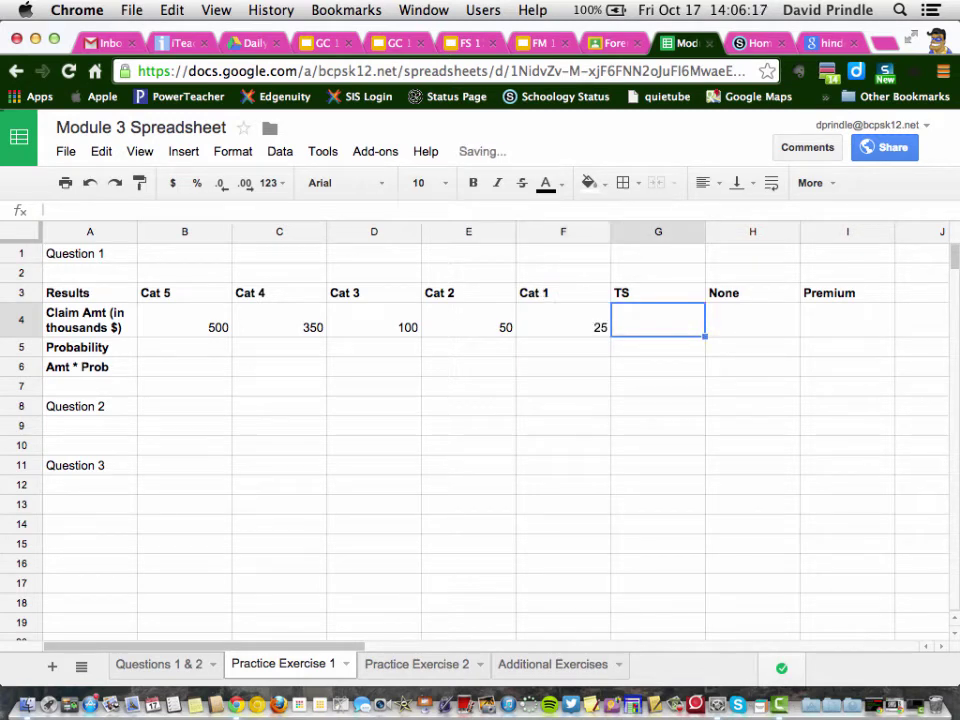
text(5)
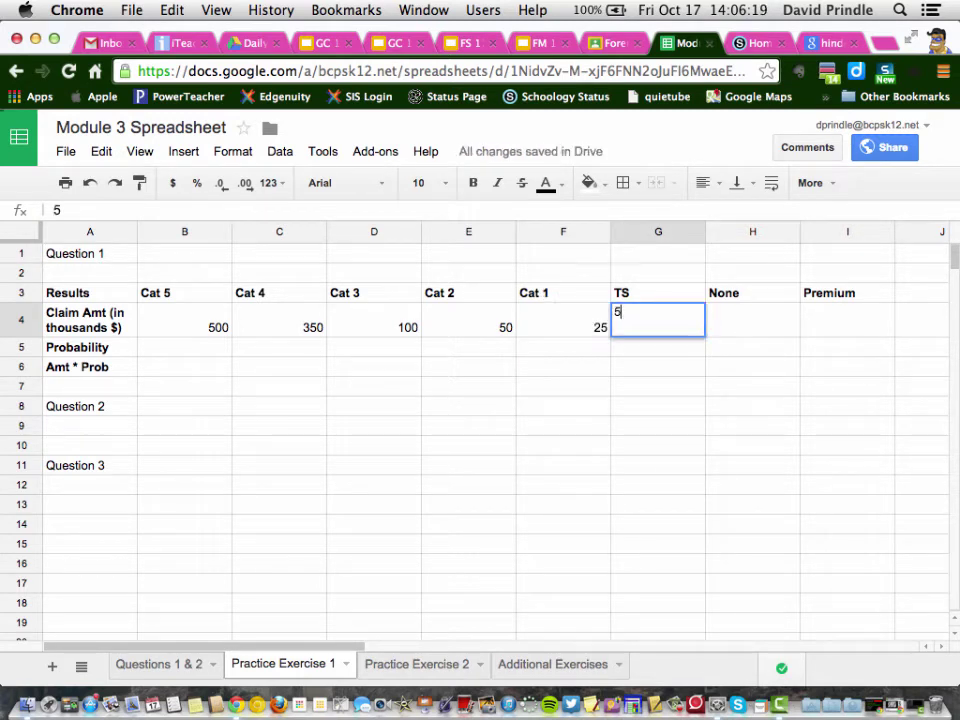
key(Tab)
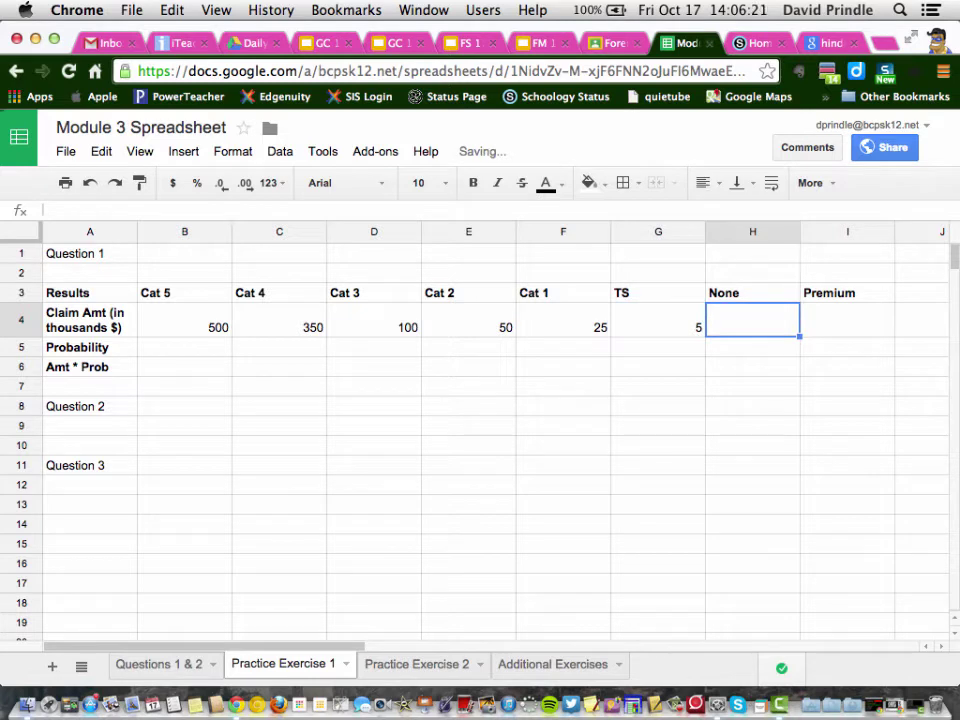
text(0)
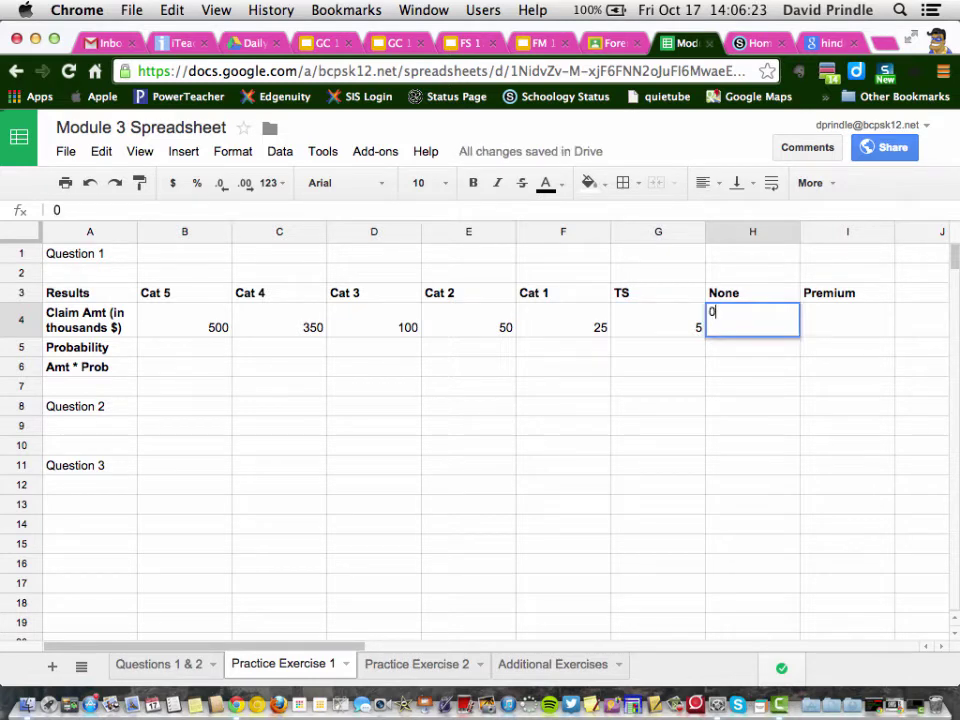
key(Return)
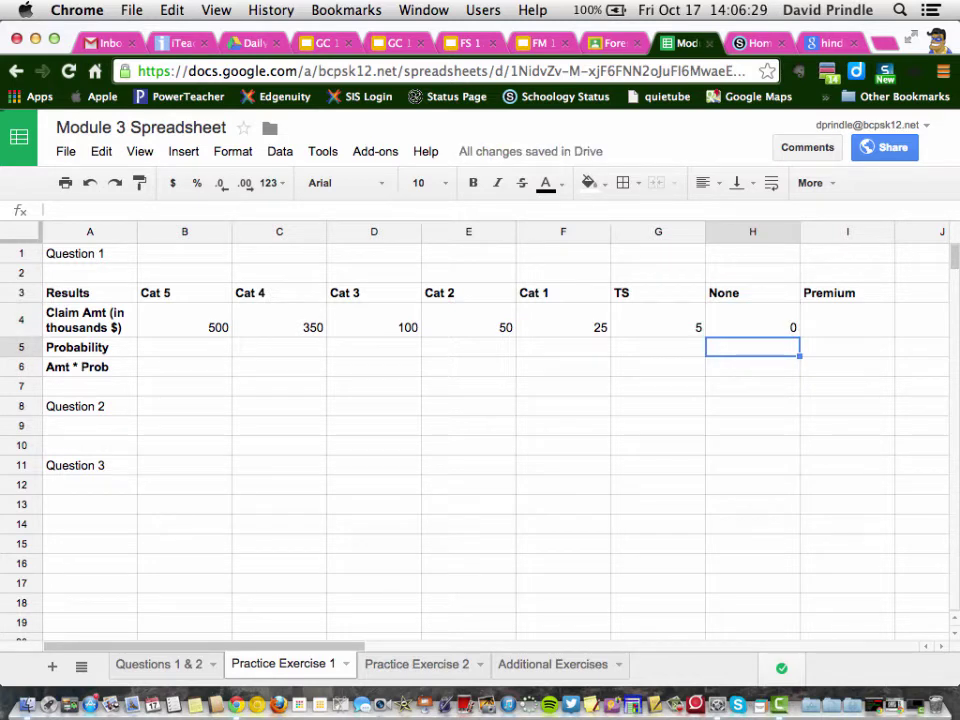
Enter a probability of 0.01 for Cat 5 and fill it across to Cat 4 and Cat 3.
key(Left)
key(Left)
key(Left)
key(Left)
key(Left)
key(Left)
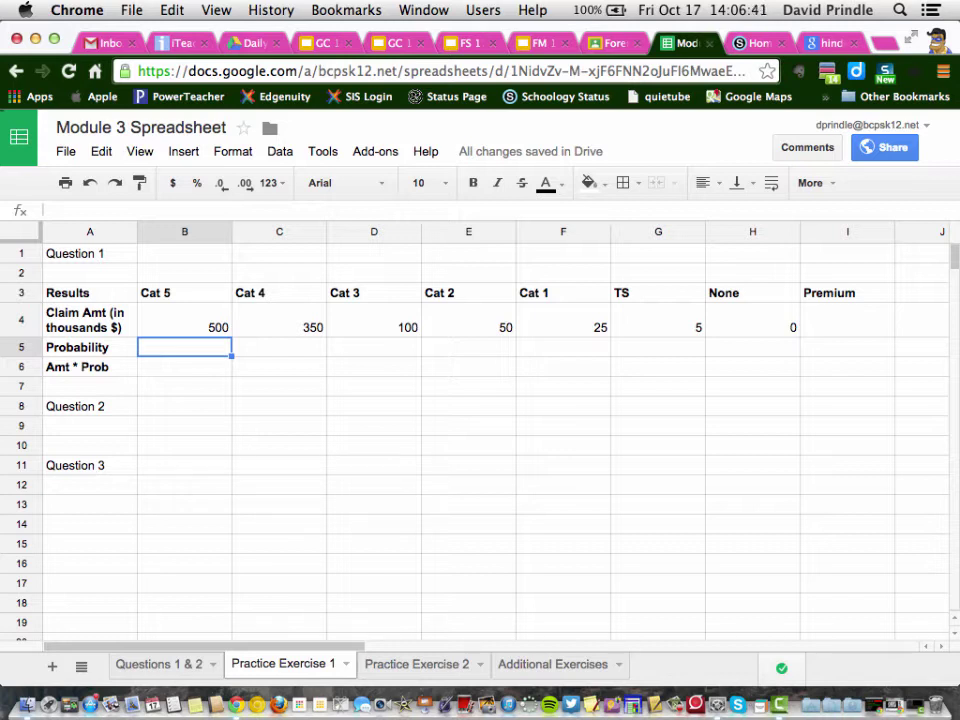
text(0.01)
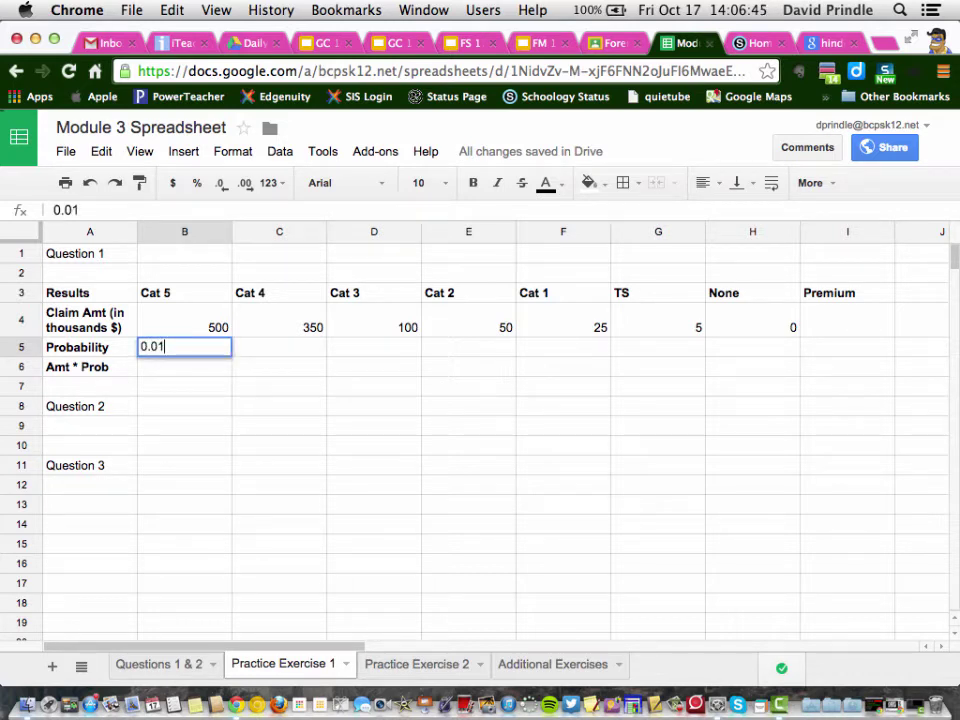
key(Tab)
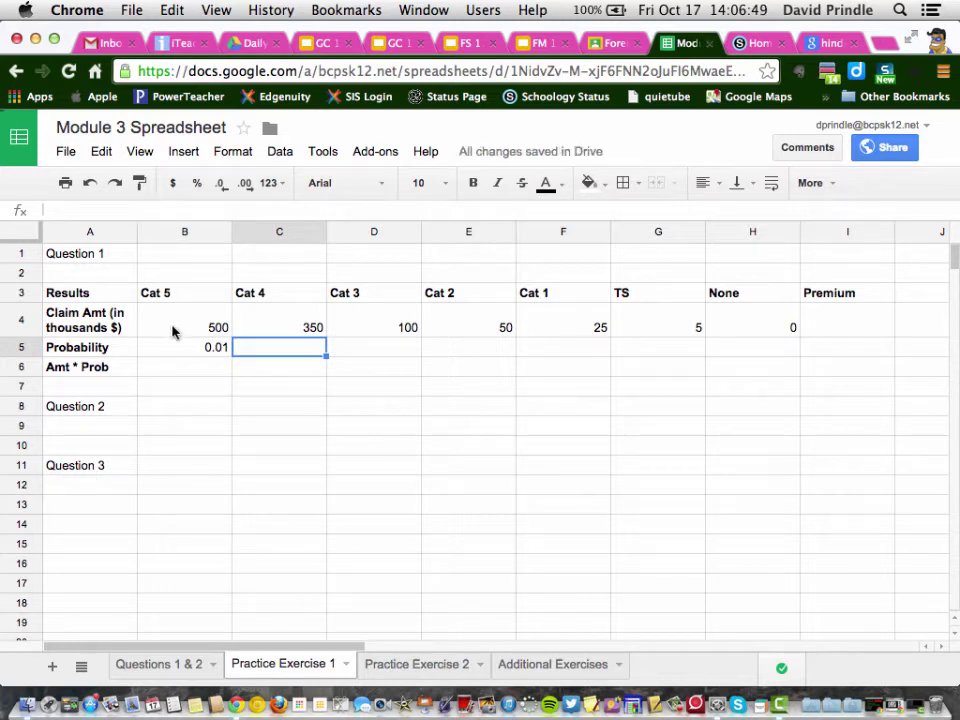
click(206, 348)
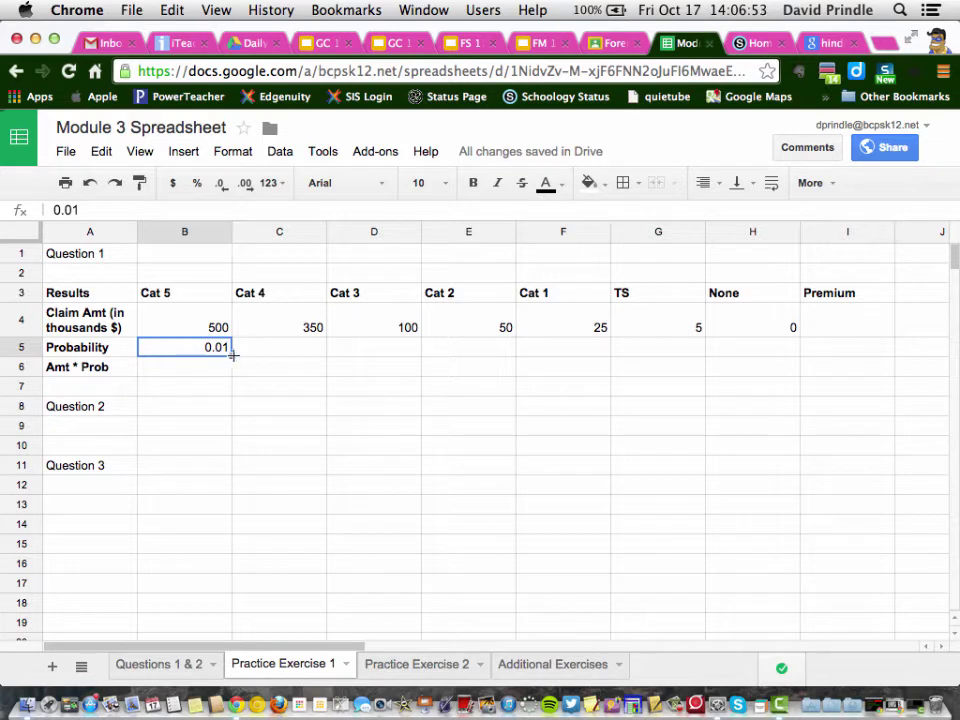
drag(231, 355, 352, 352)
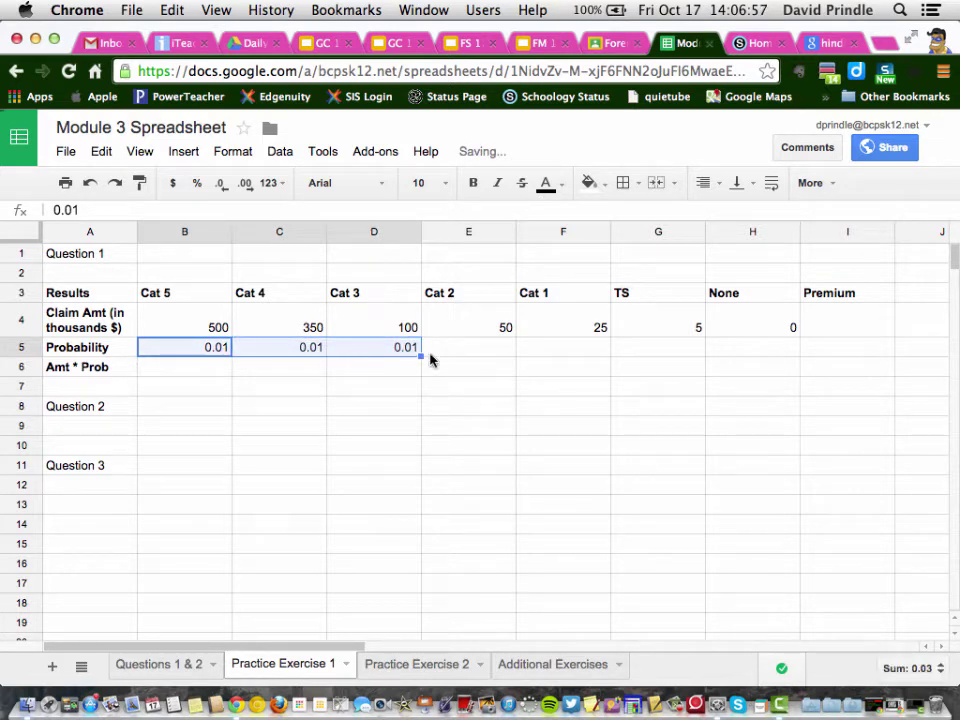
Enter probabilities of 0.05, 0.08, 0.14 and 0.7 for Cat 2, Cat 1, TS and None.
click(476, 351)
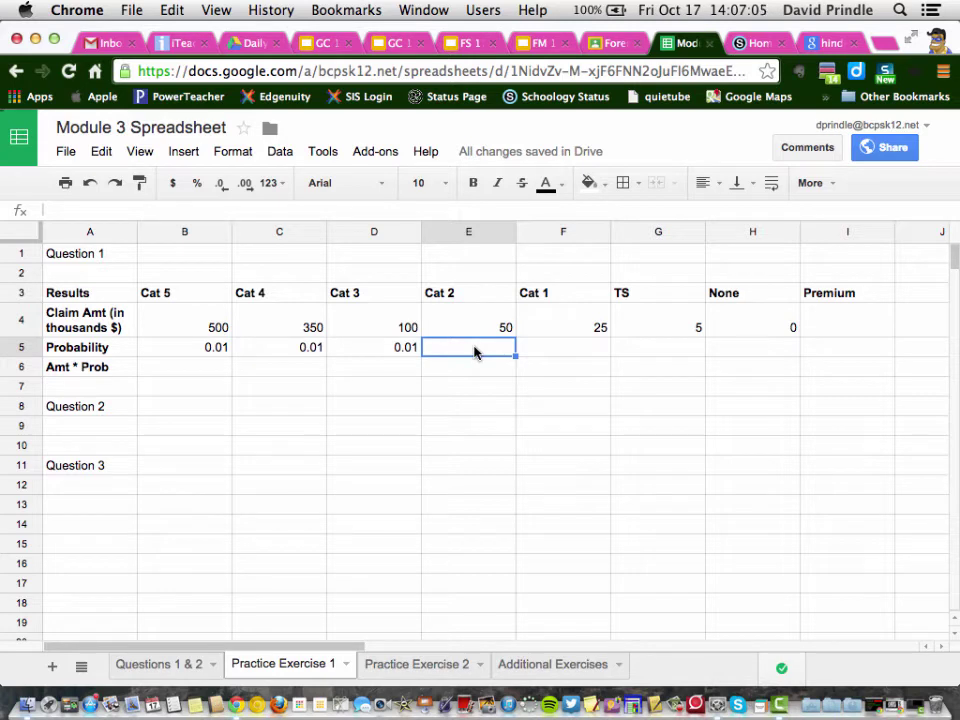
text(0)
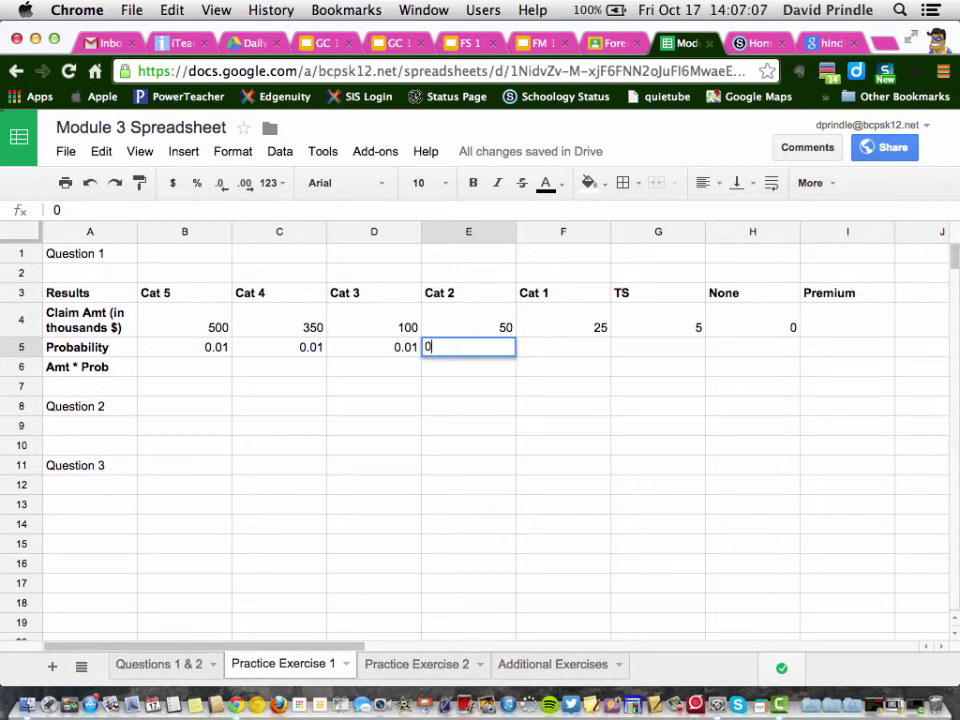
text(.05)
key(Tab)
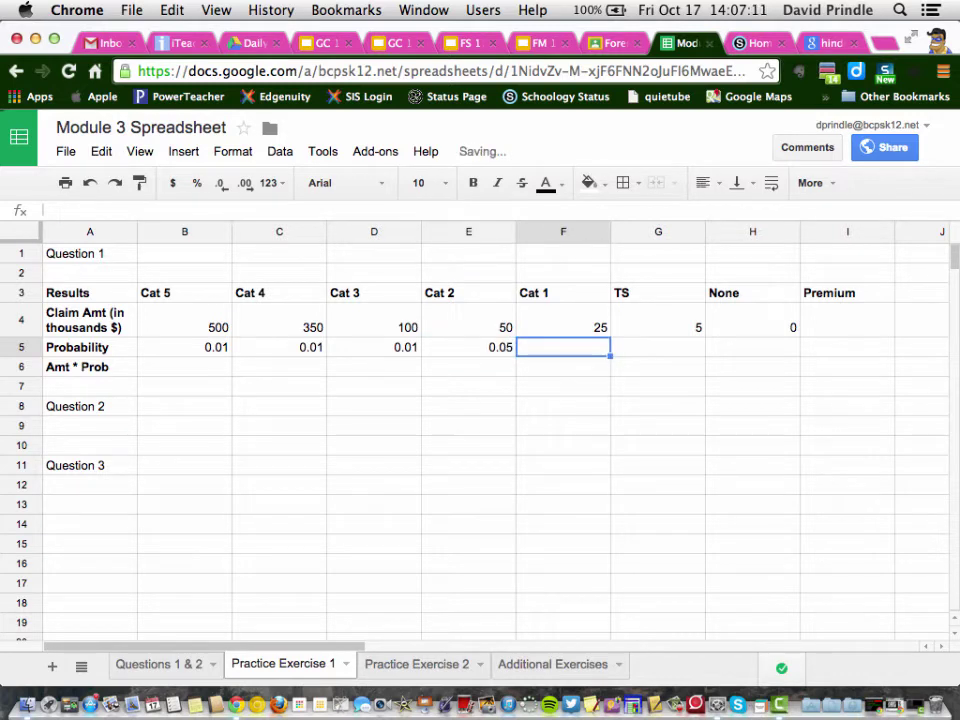
text(0.08)
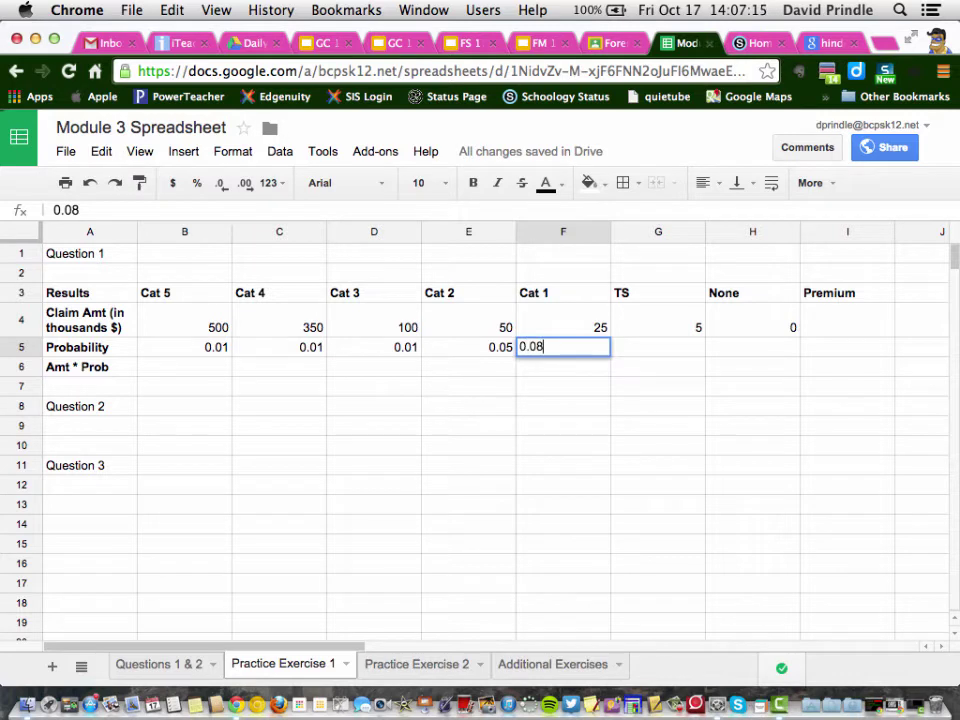
key(Tab)
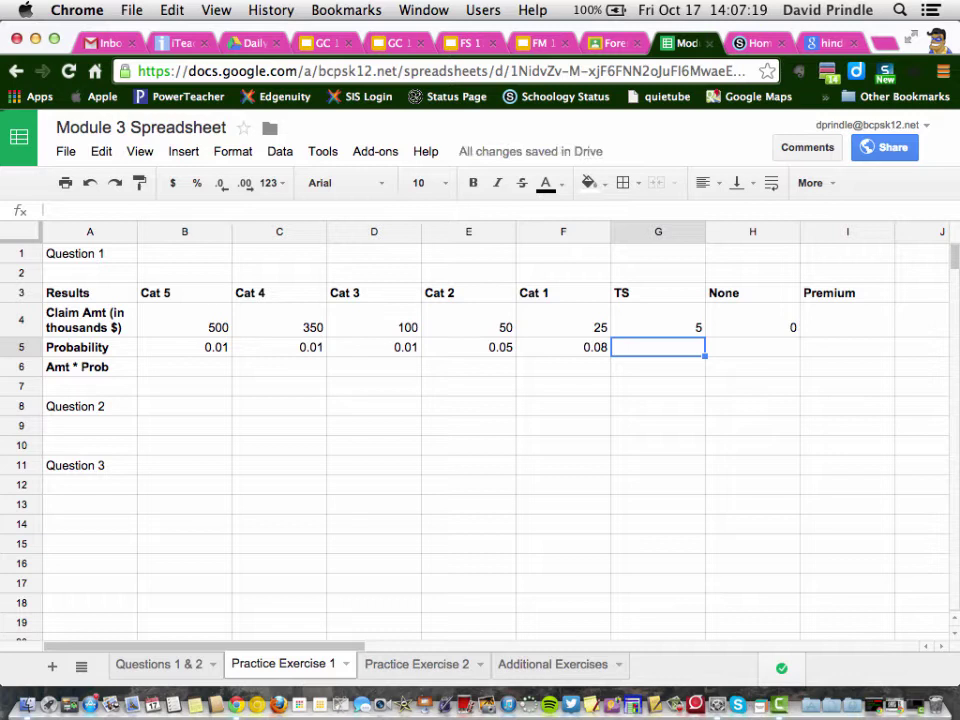
text(0.14)
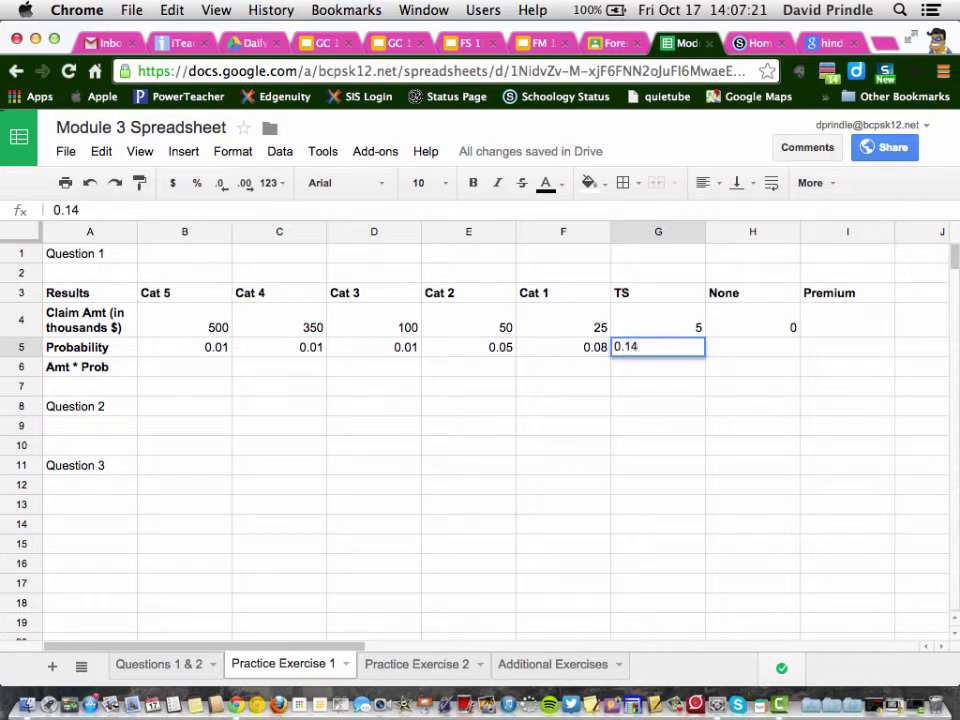
key(Tab)
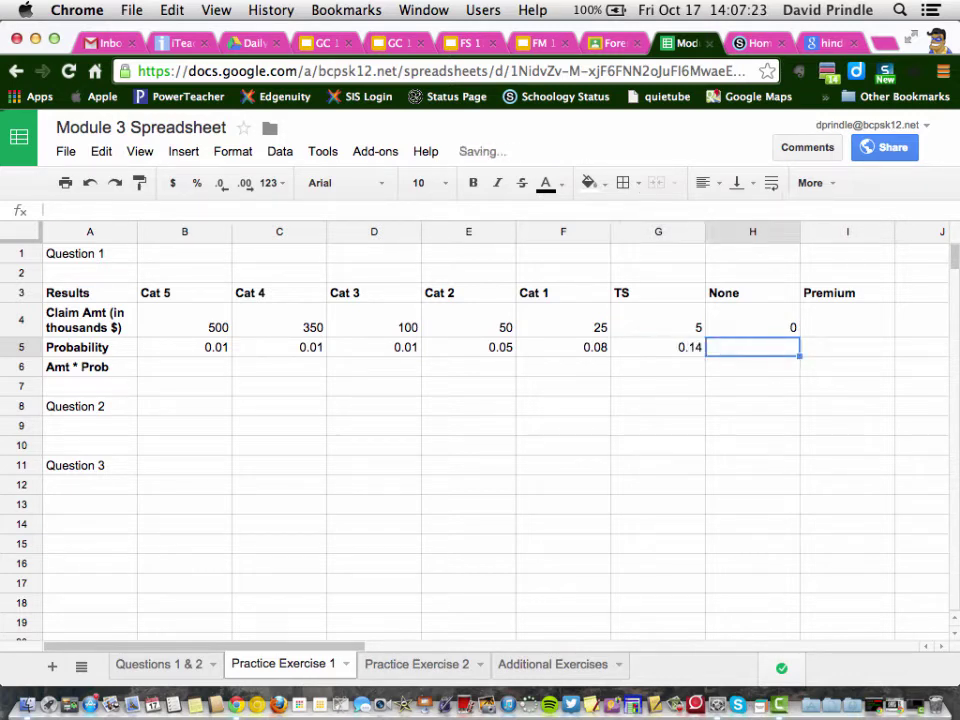
text(.)
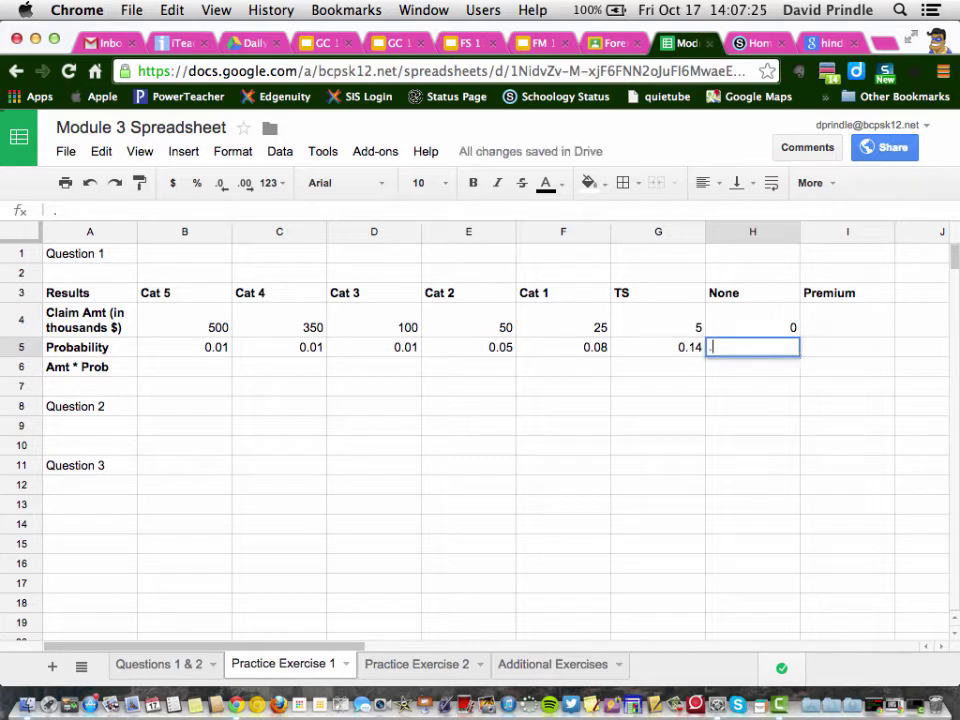
text(7)
key(Tab)
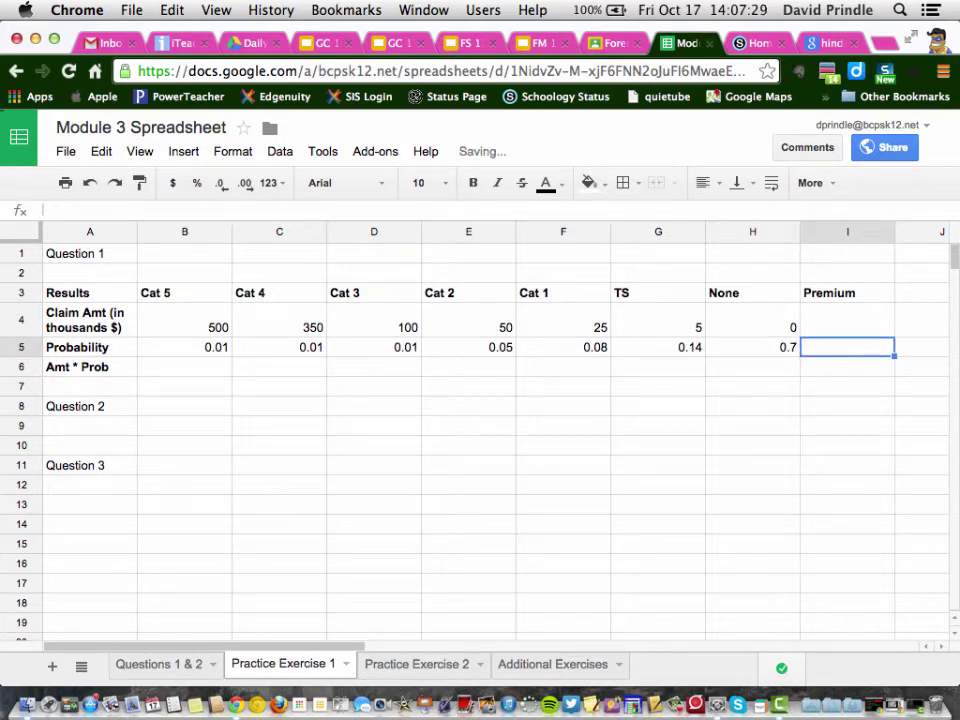
Try to calculate the Cat 5 product in the Amt * Prob row with the formula =B4B5.
key(Down)
key(Left)
key(Left)
key(Left)
key(Left)
key(Left)
key(Left)
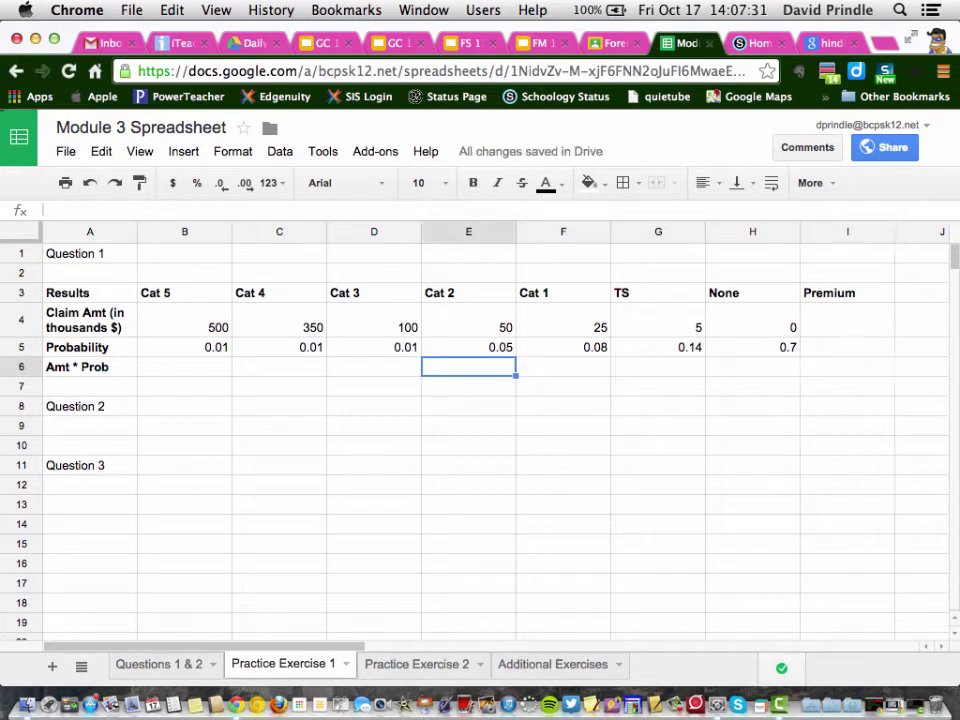
key(Left)
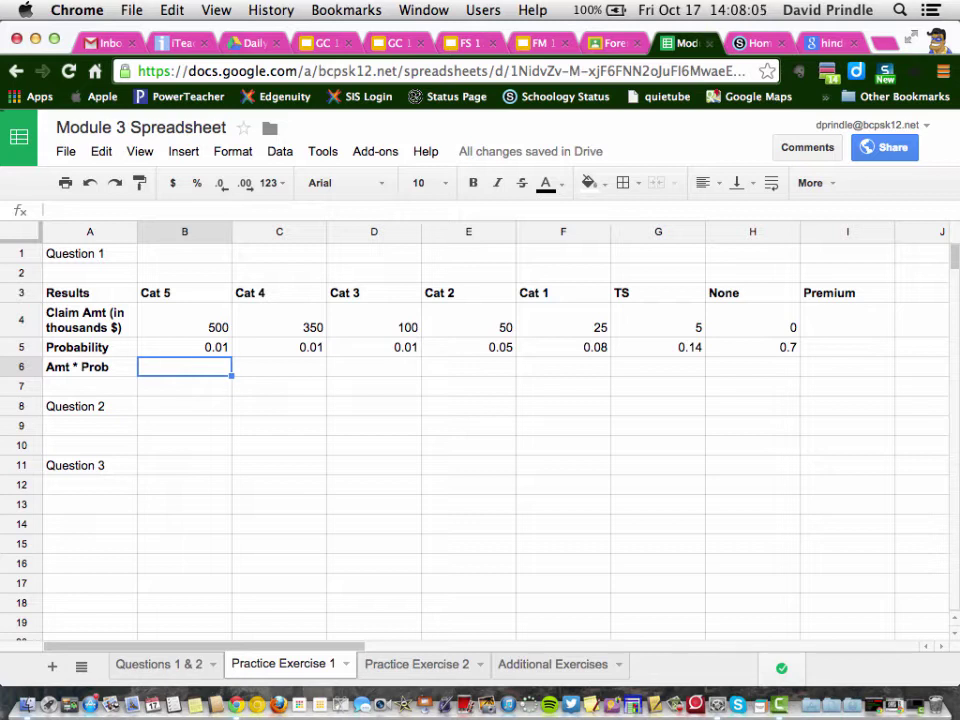
text(=)
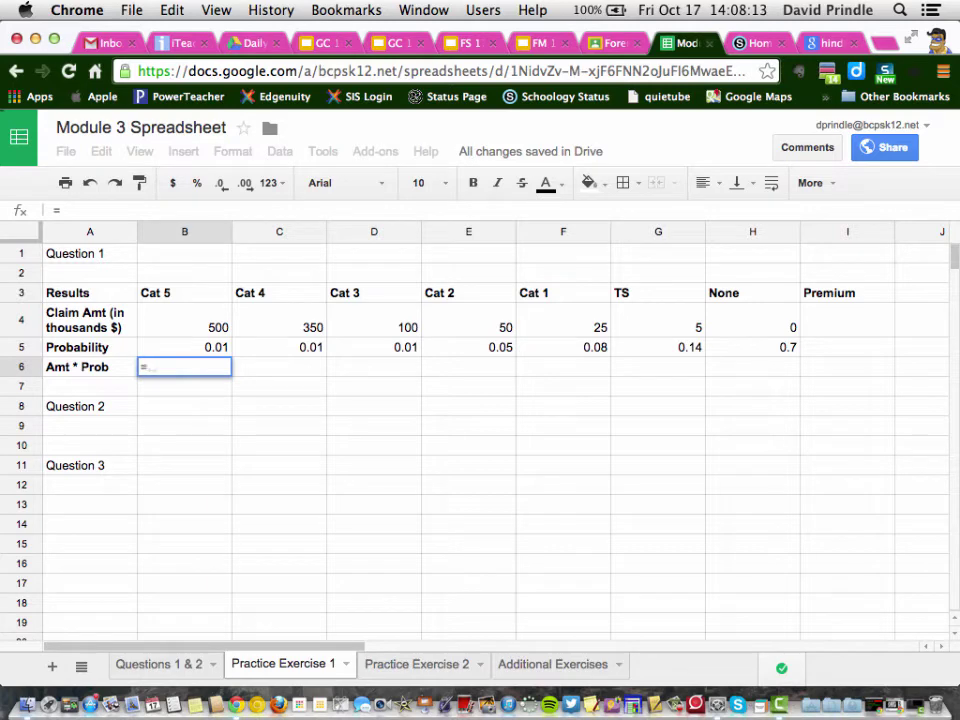
text(C4)
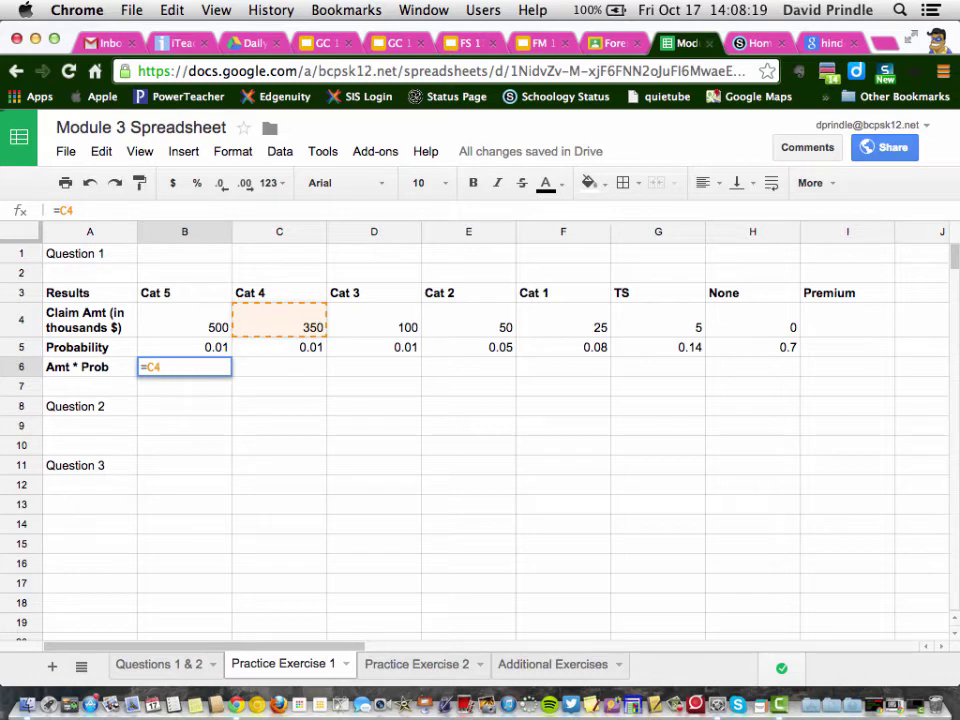
key(BackSpace)
key(BackSpace)
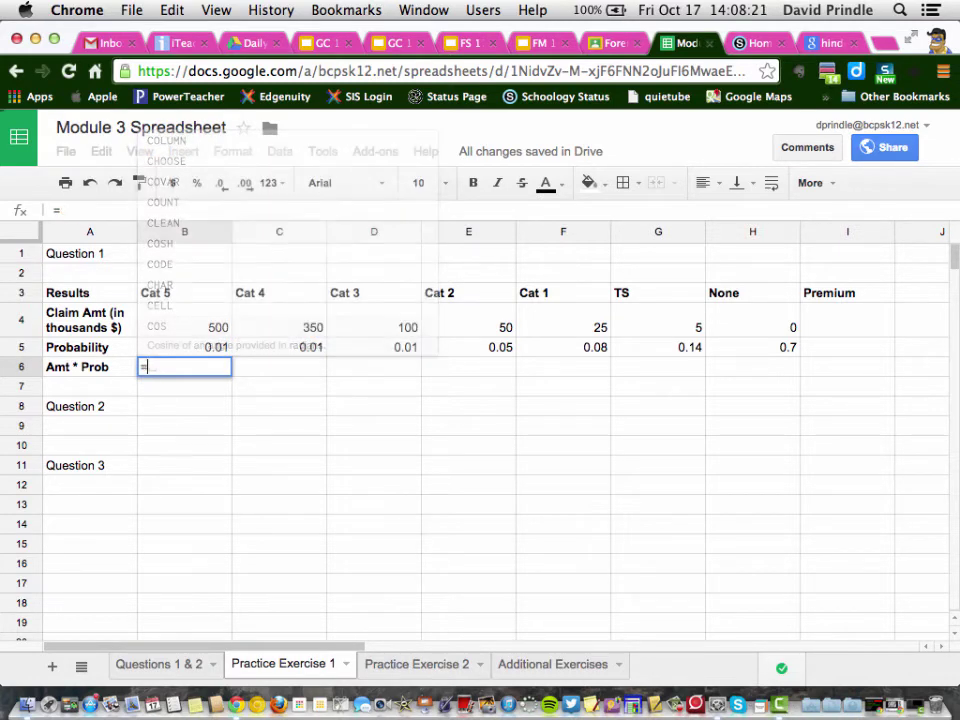
text(B4)
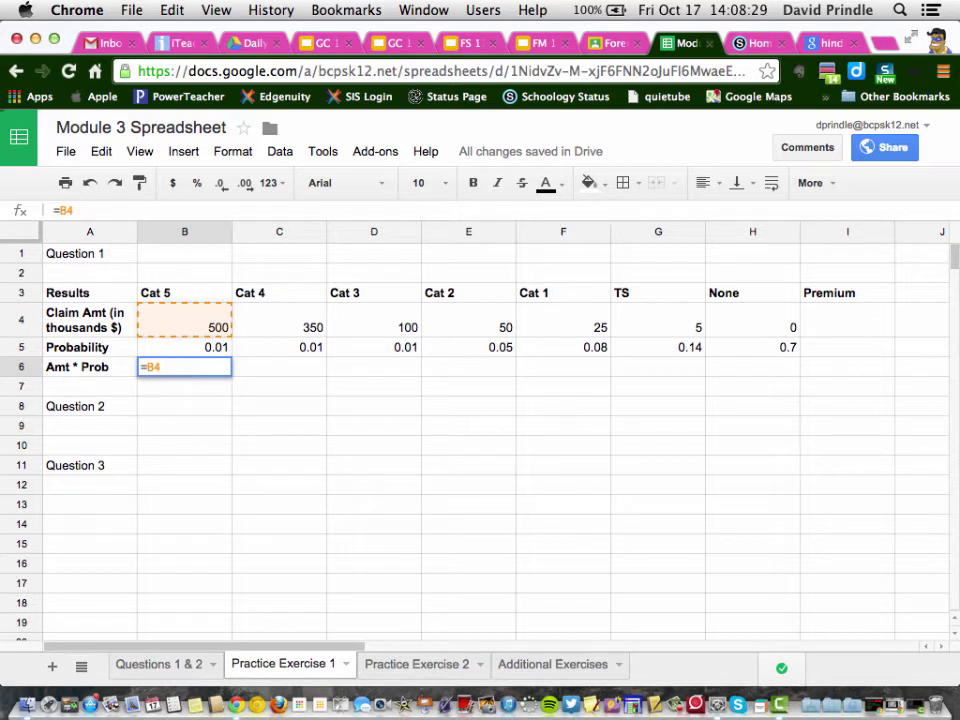
text(B5)
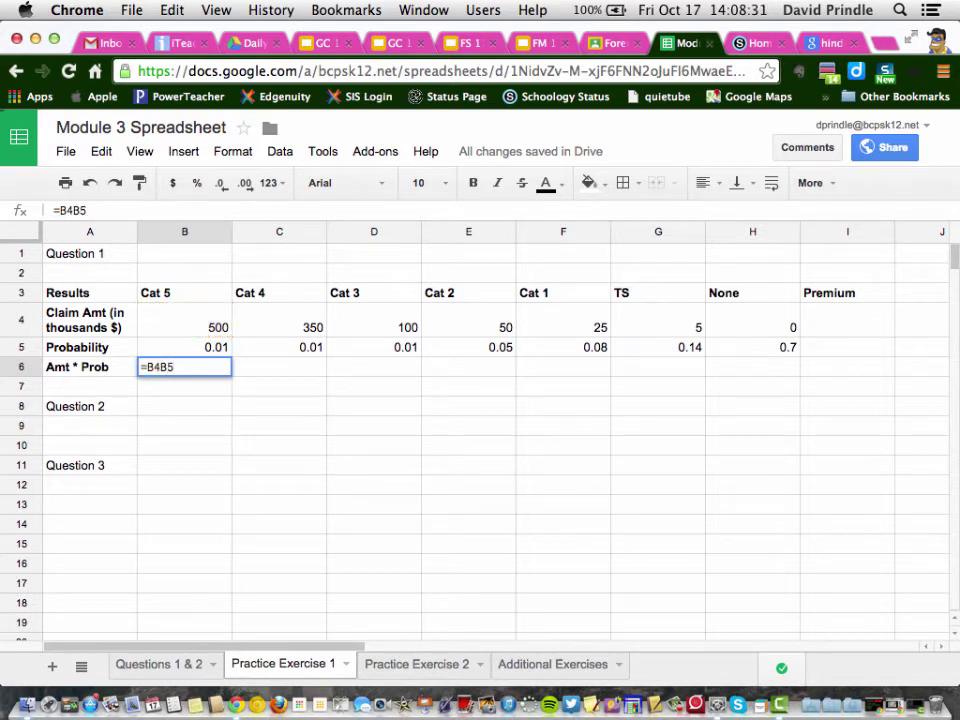
key(Return)
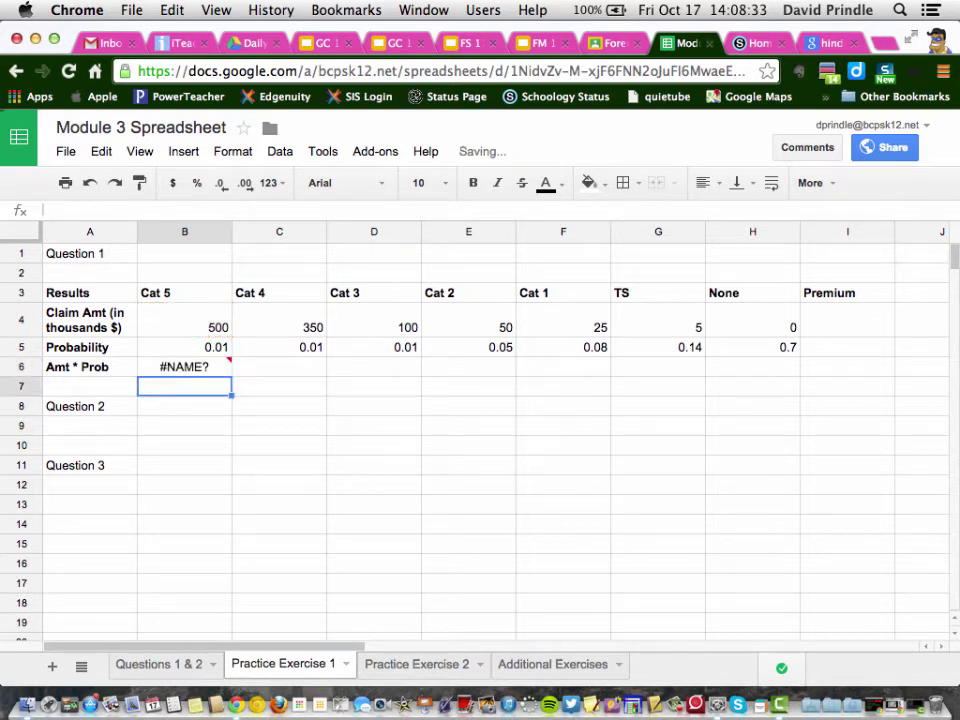
Correct the Cat 5 Amt * Prob formula to =B4*B5 and fill it across through the None column.
key(Up)
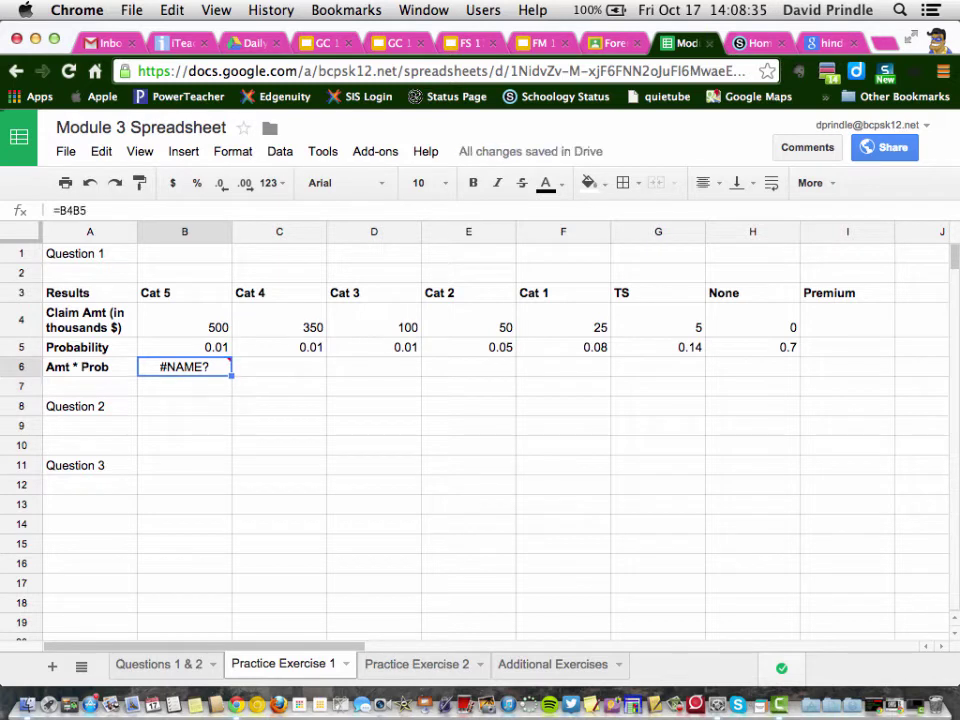
click(73, 209)
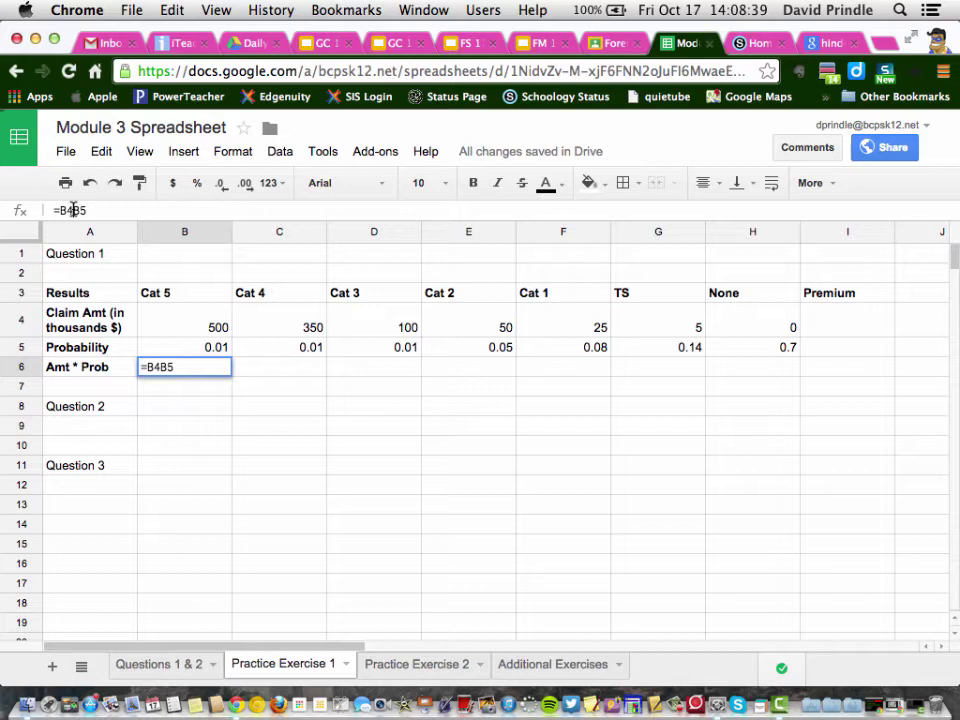
text(*)
key(Return)
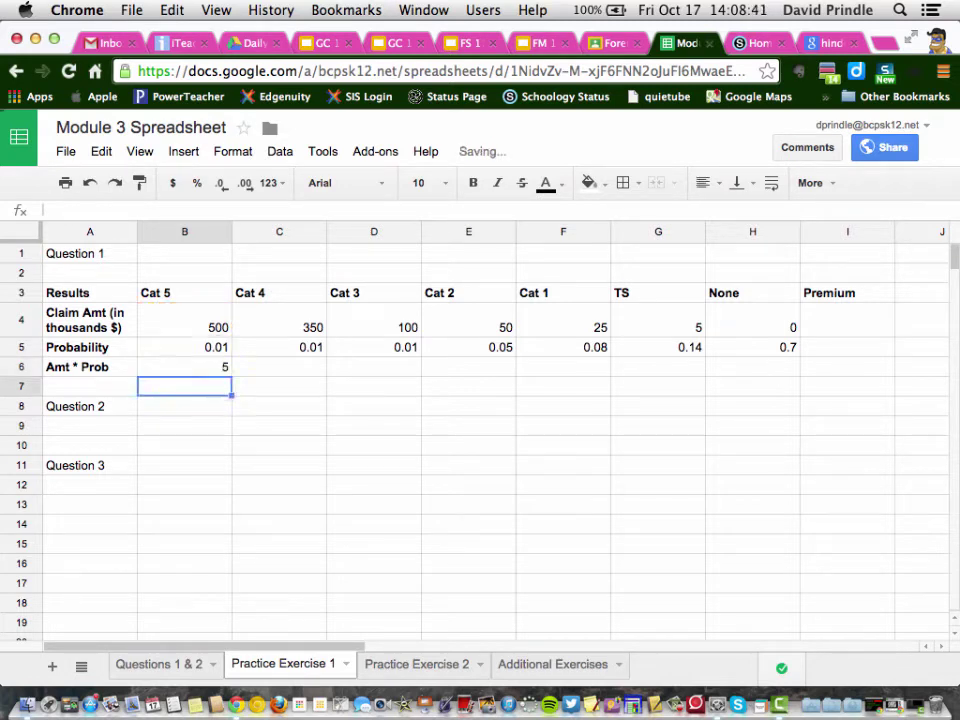
click(178, 368)
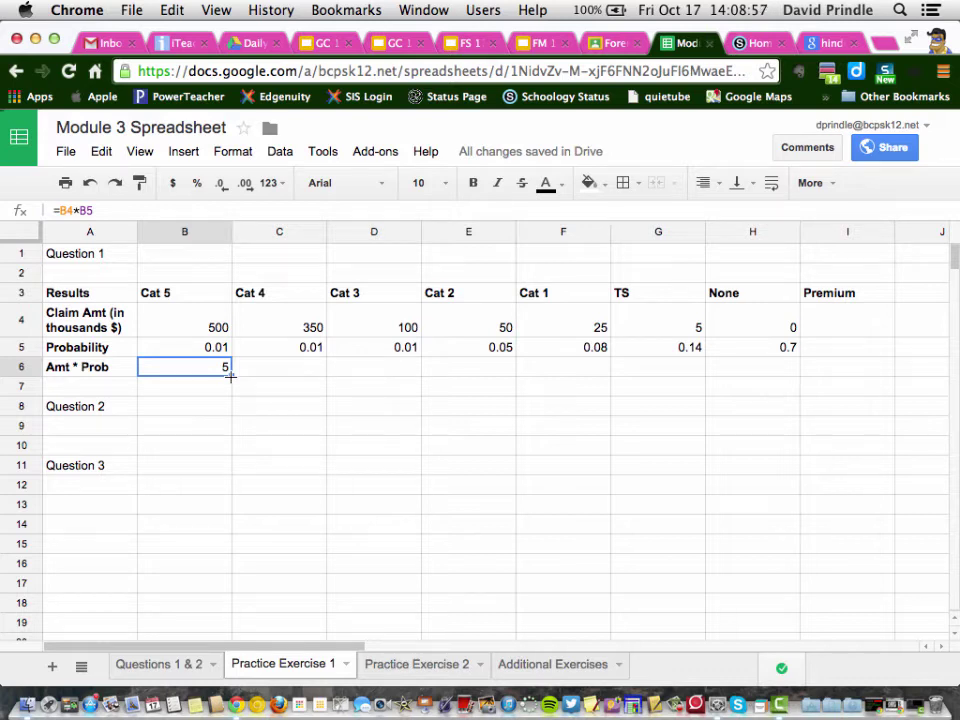
drag(230, 375, 733, 374)
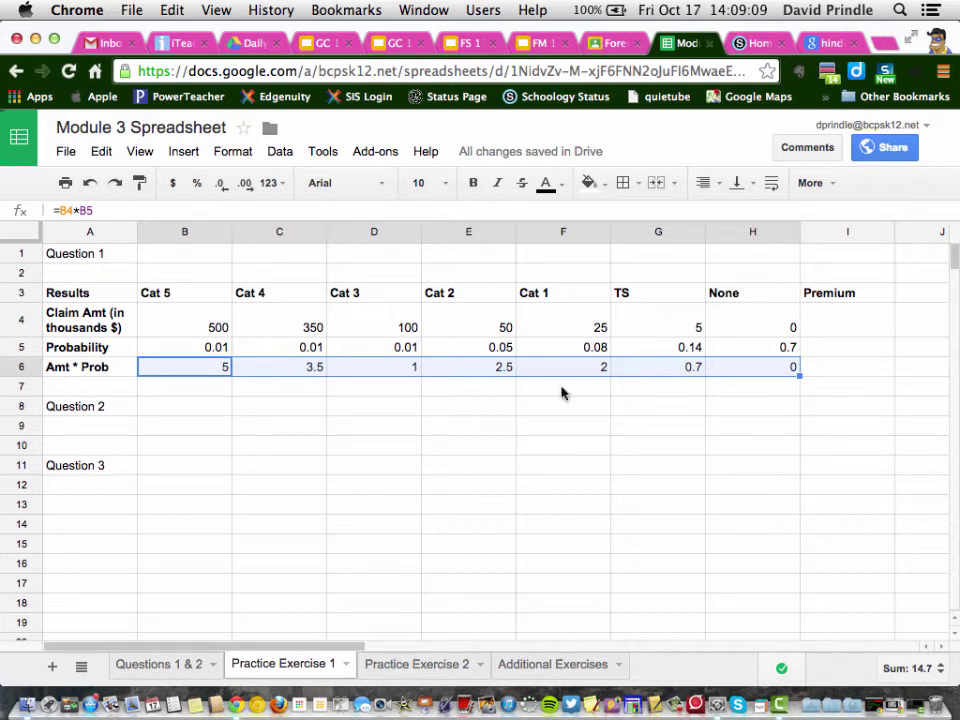
Total the Amt * Prob values from Cat 5 through None with SUM, placing the result in the Premium column.
click(226, 367)
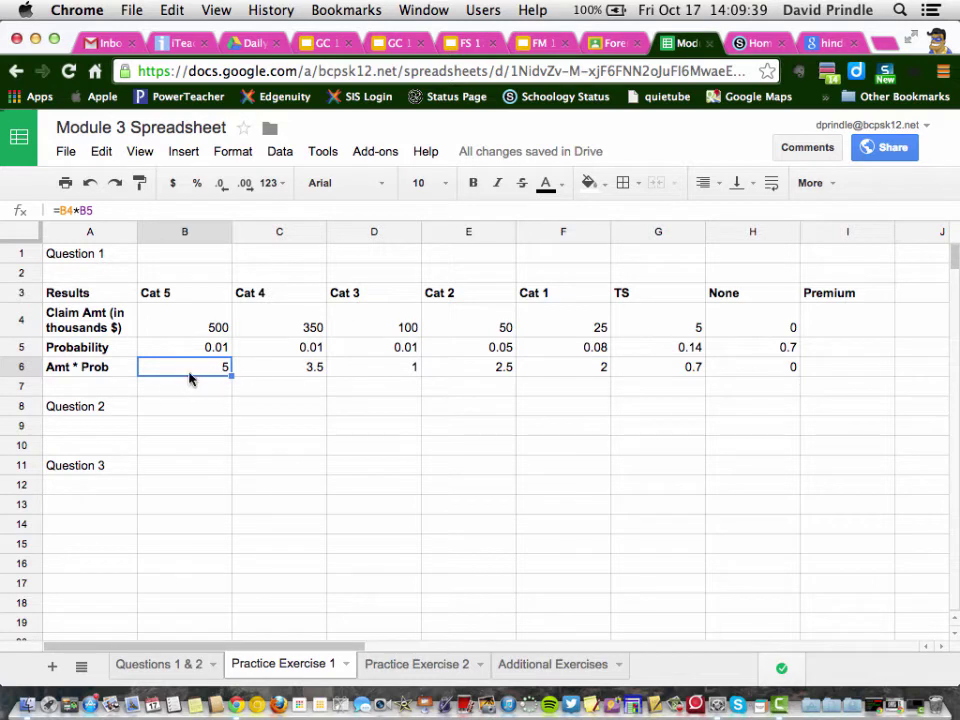
drag(190, 375, 733, 371)
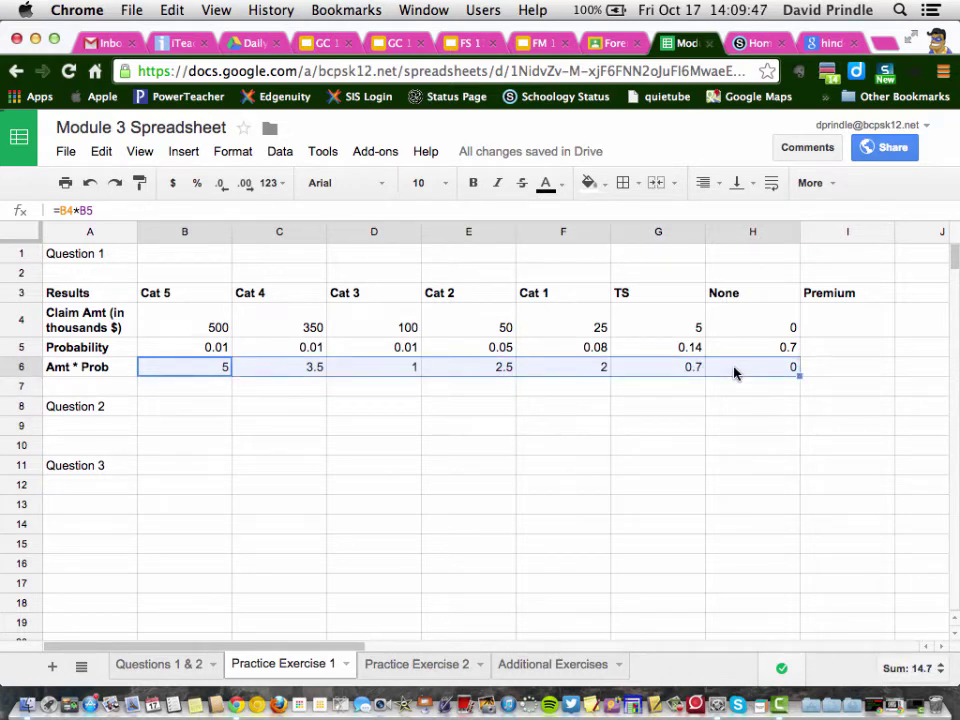
click(828, 189)
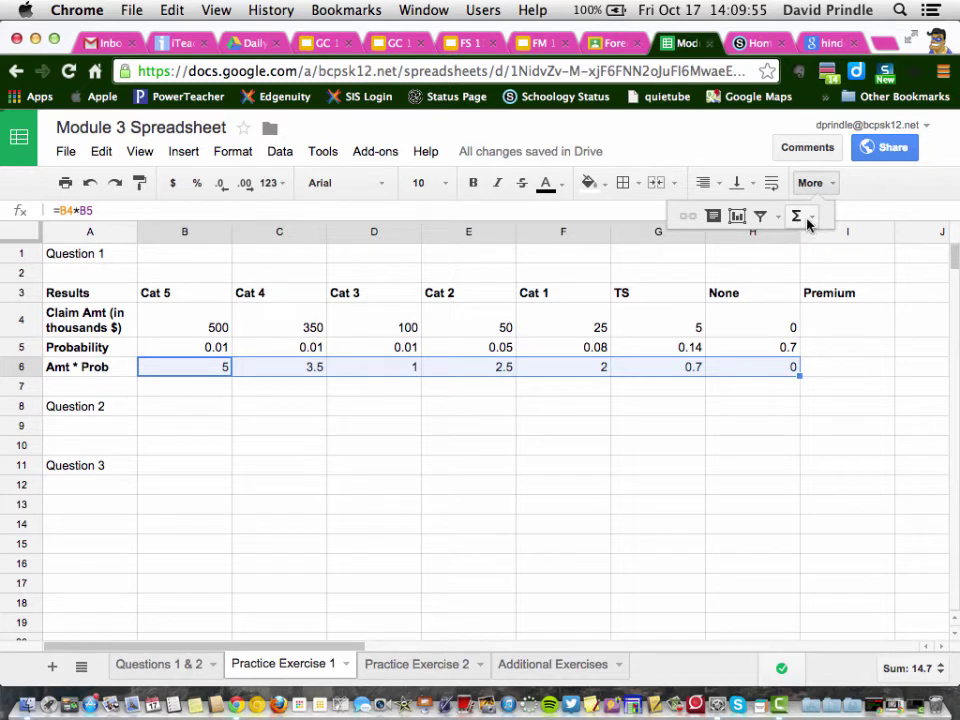
click(812, 217)
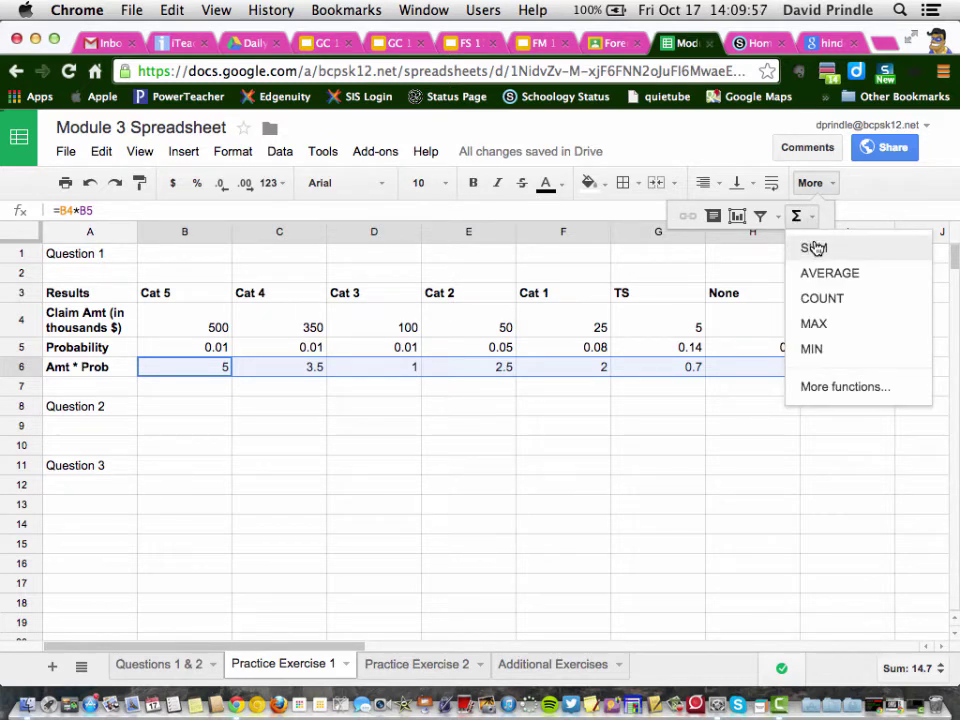
click(814, 247)
key(Return)
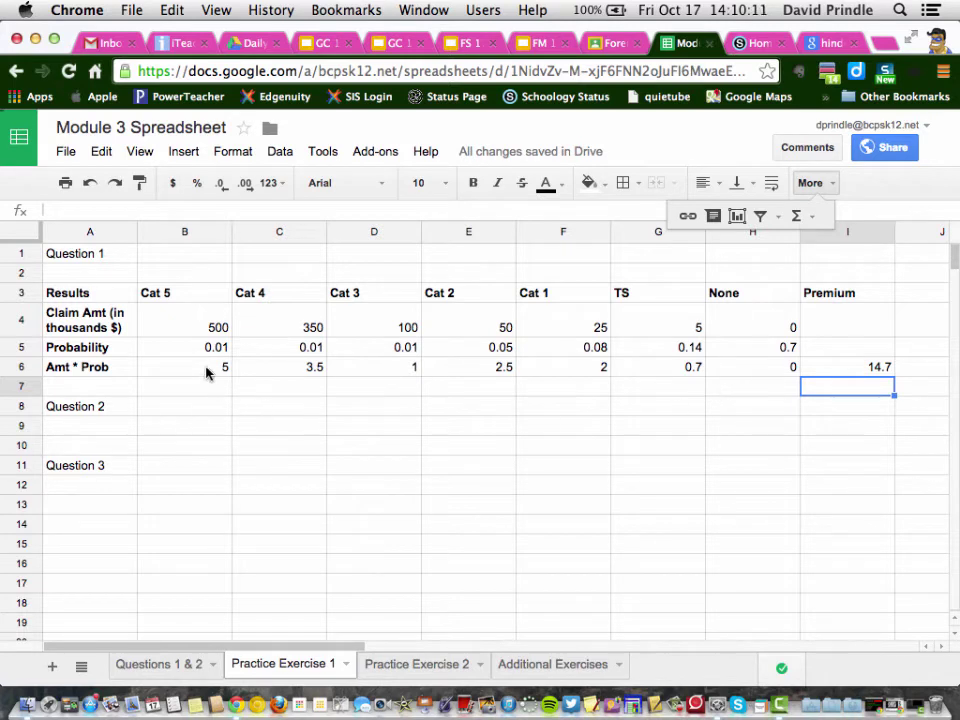
drag(208, 370, 751, 374)
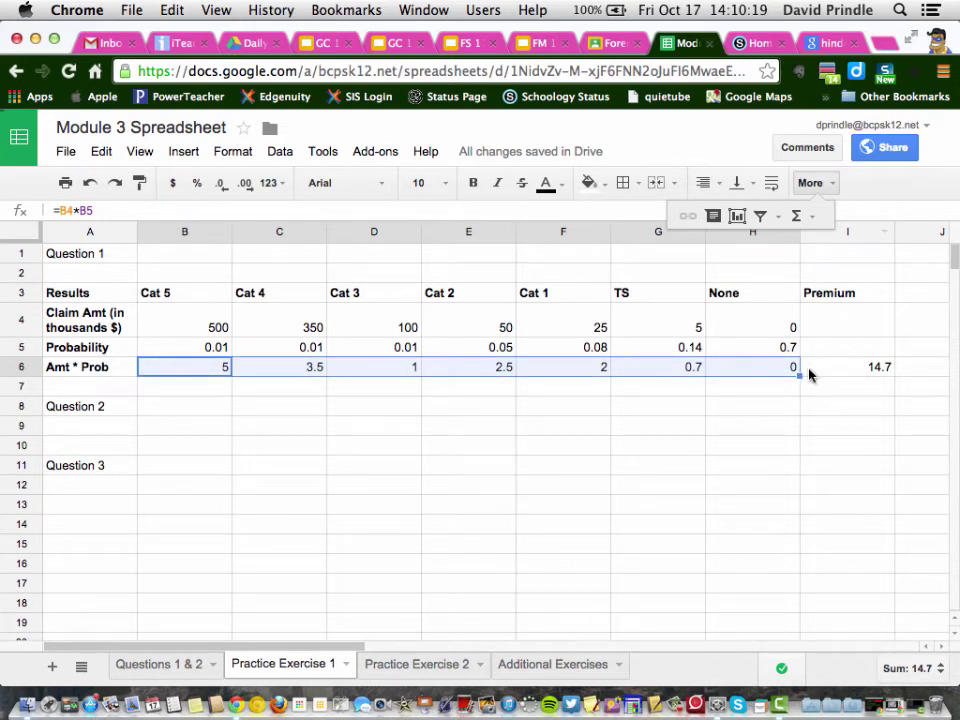
click(814, 389)
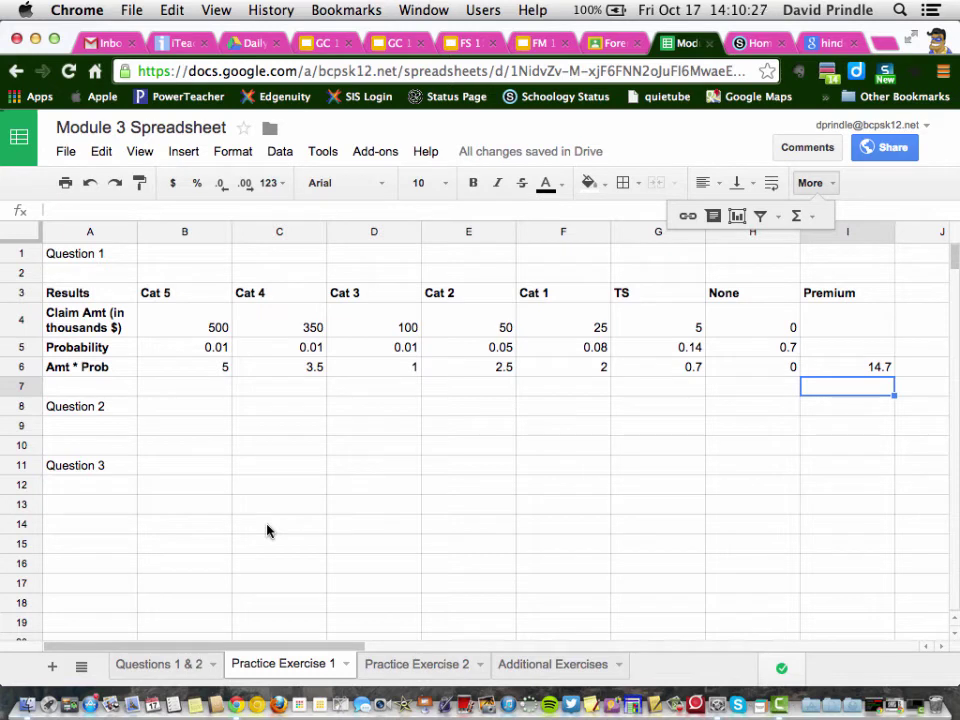
Enter $14,700 in cell B9 as the answer to Question 2.
click(160, 429)
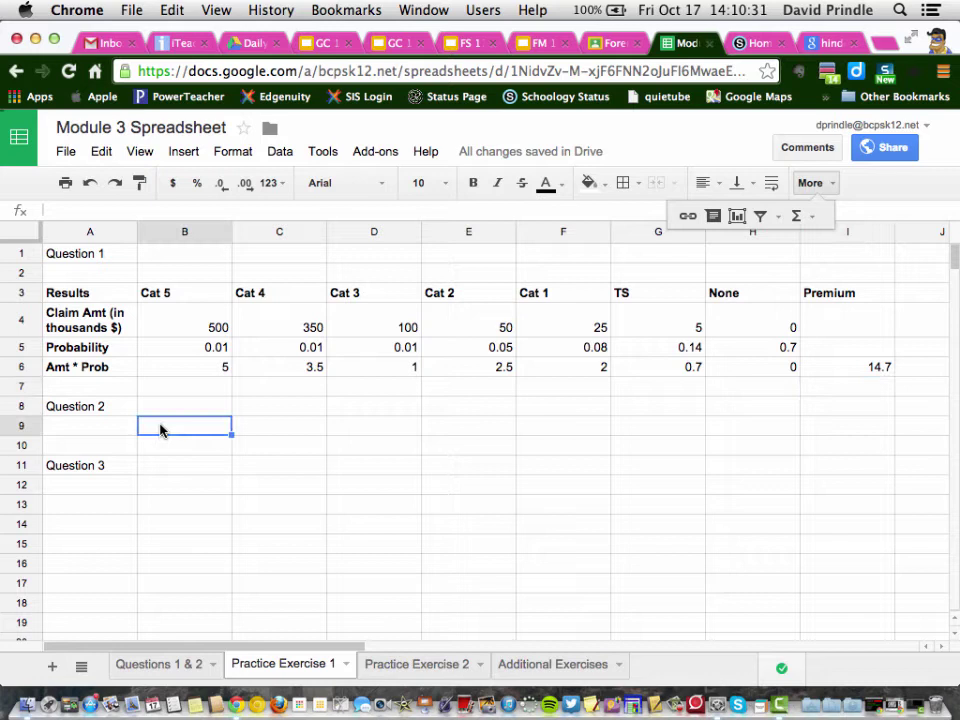
text($14,700)
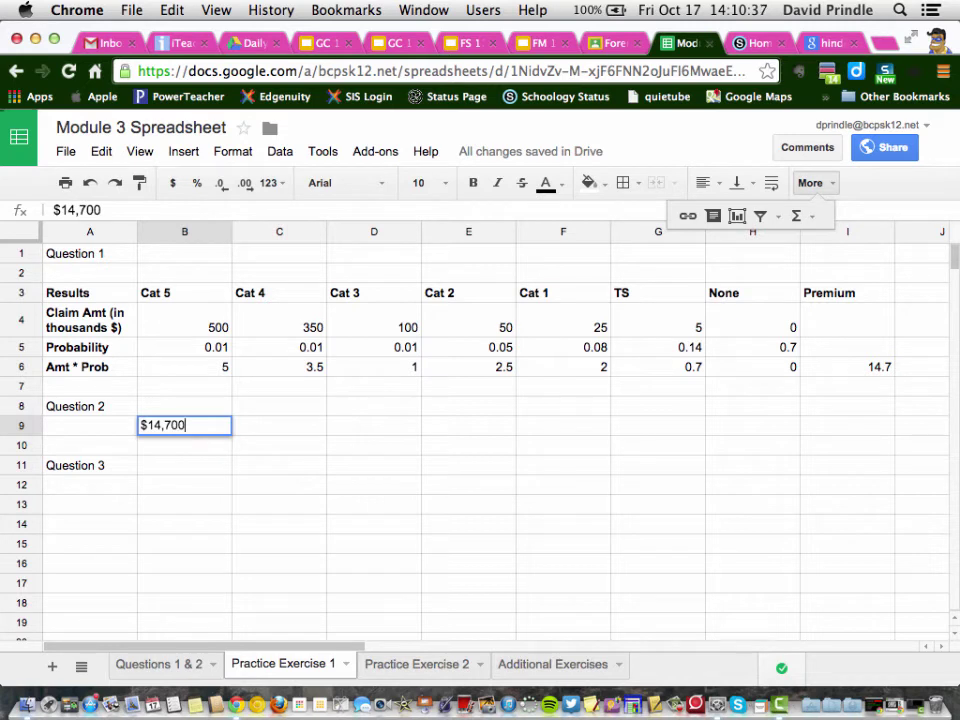
key(Return)
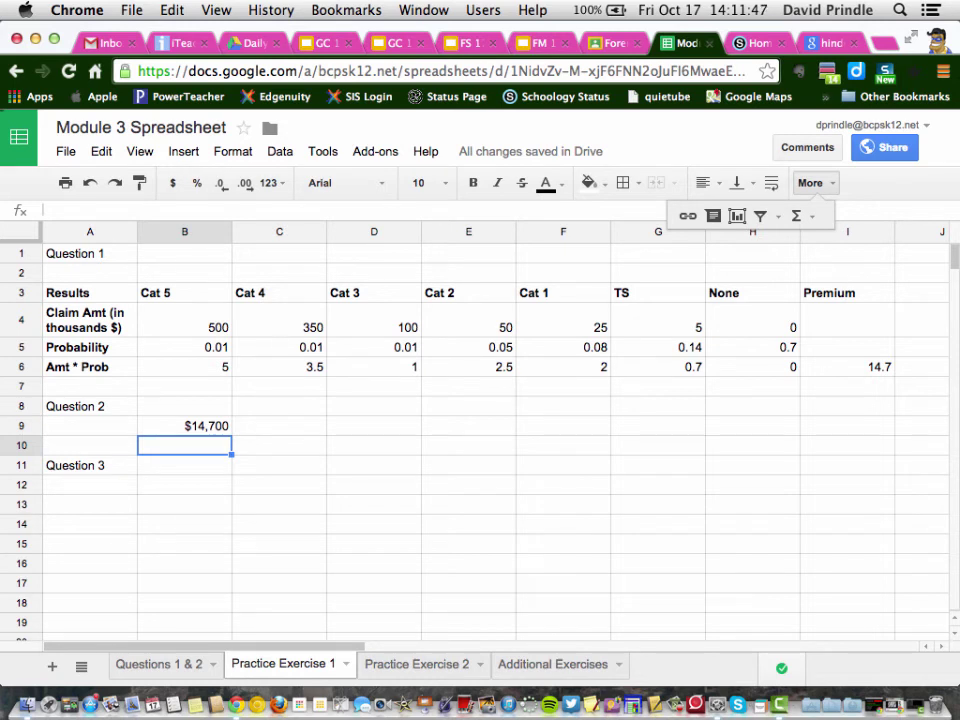
Answer Question 3 in cell A12 with "Yes they need to charge more. Overhead, profit etc.".
click(184, 484)
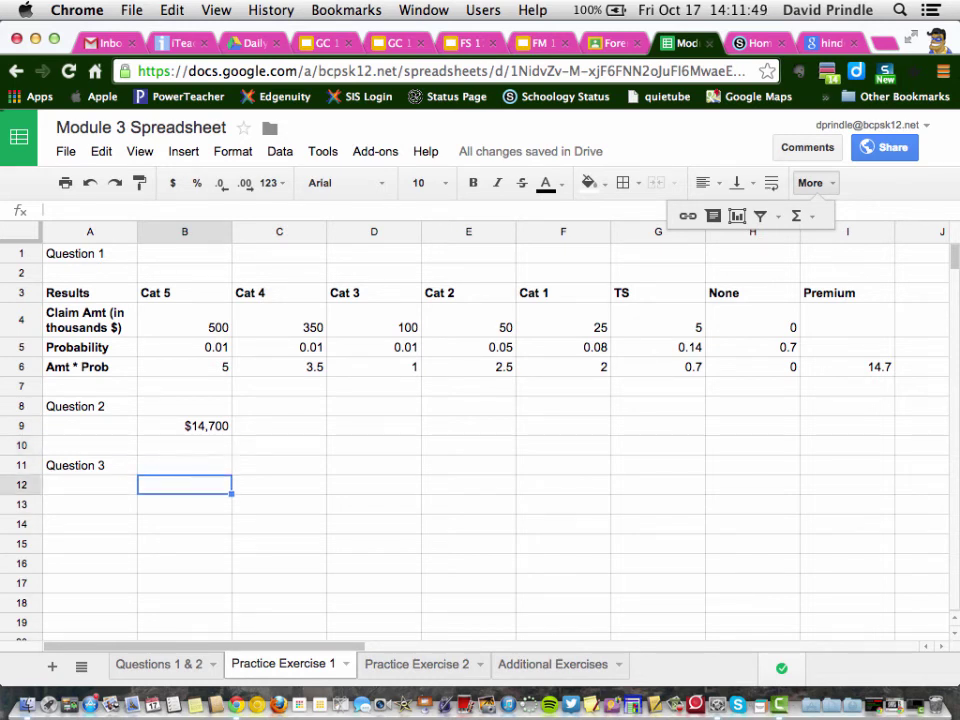
click(89, 484)
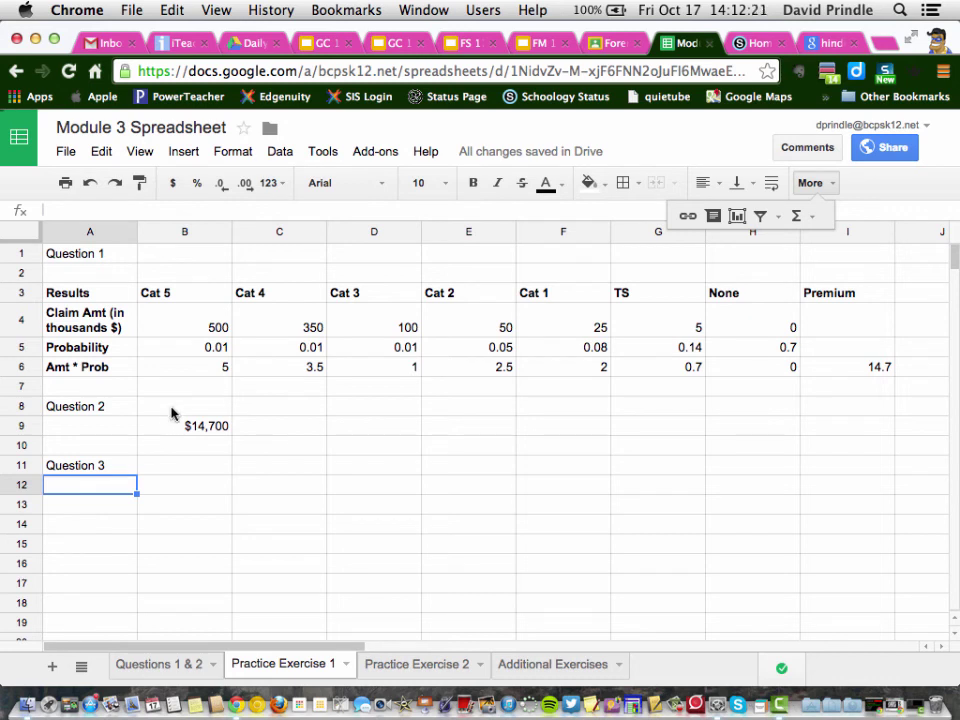
text(Yes)
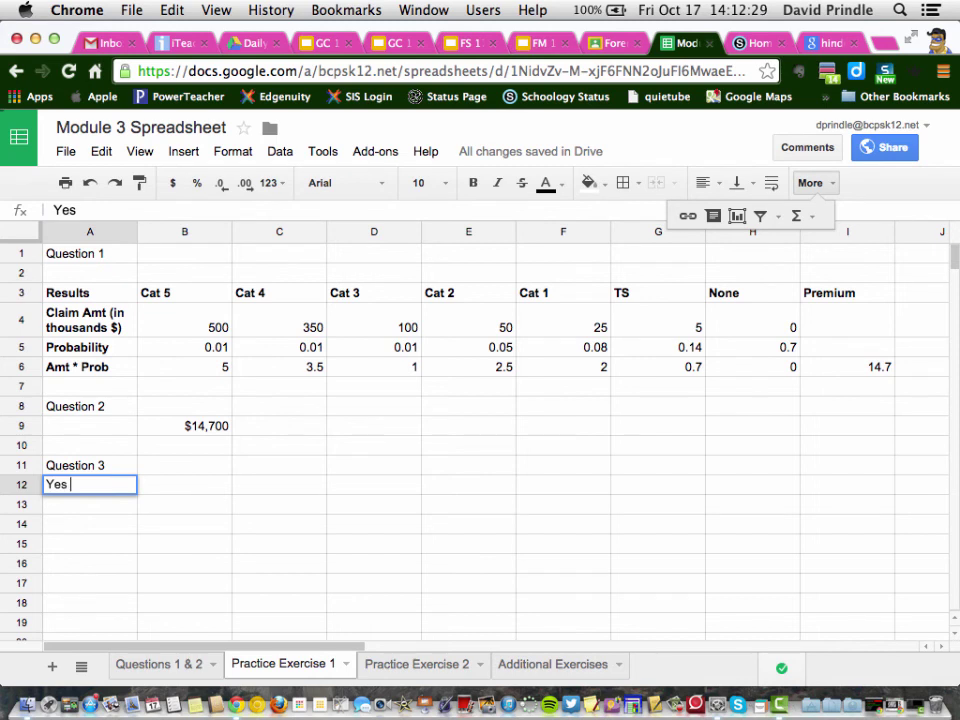
text(they nee)
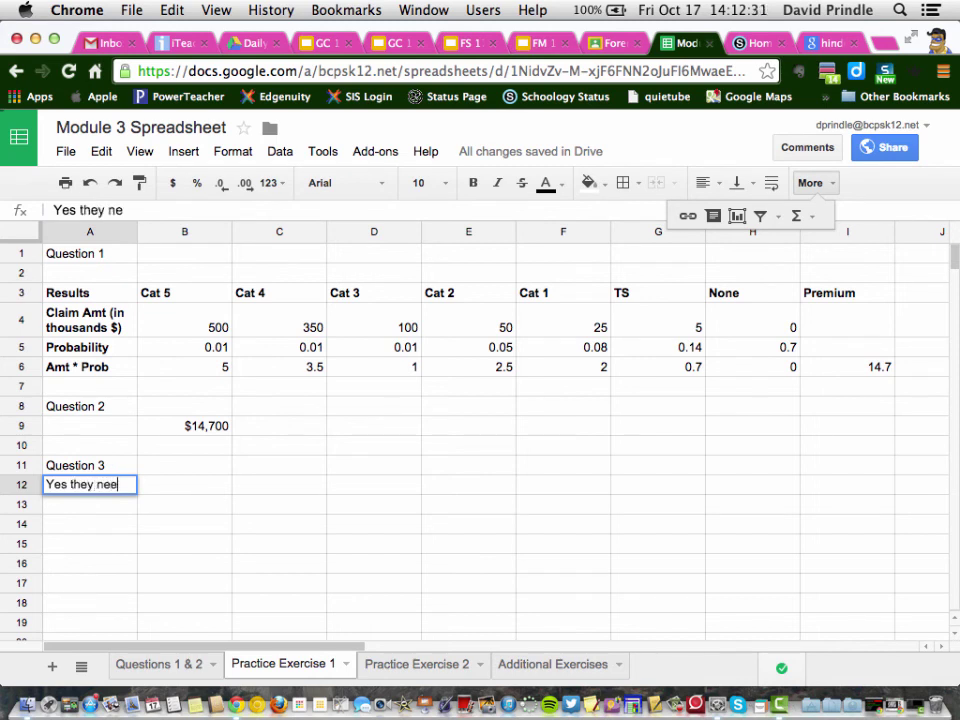
text(d to cah)
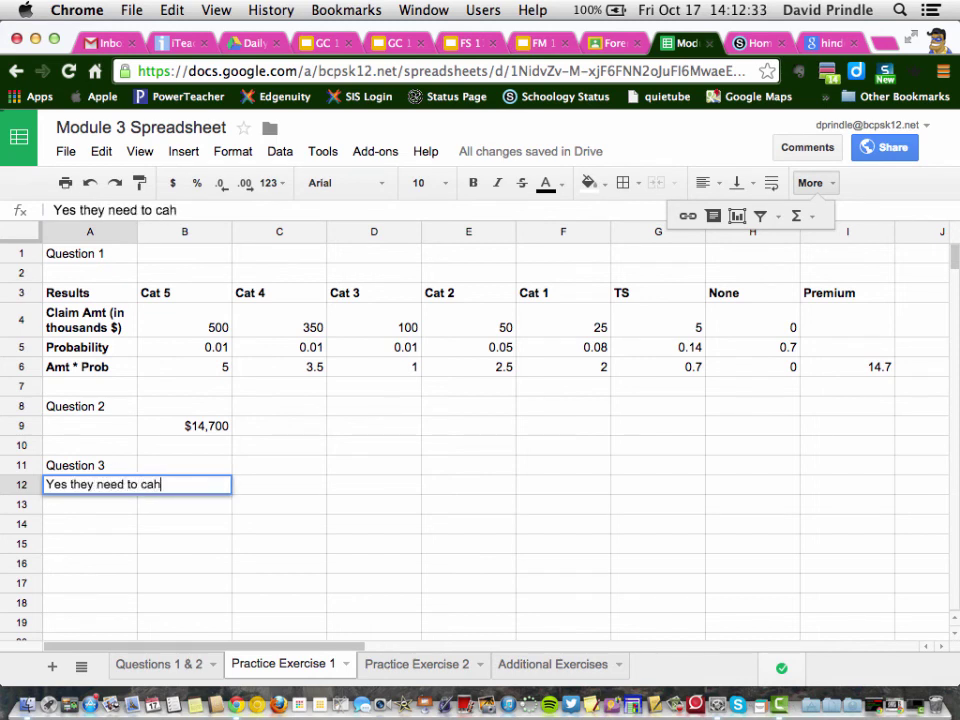
key(BackSpace)
key(BackSpace)
text(harge more. )
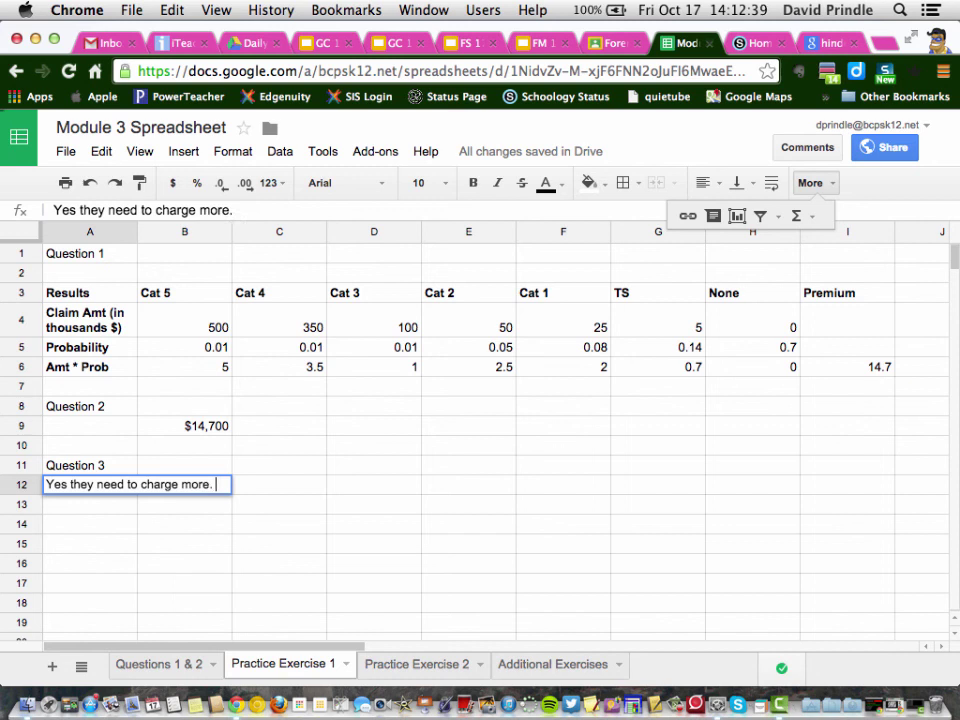
text(Over)
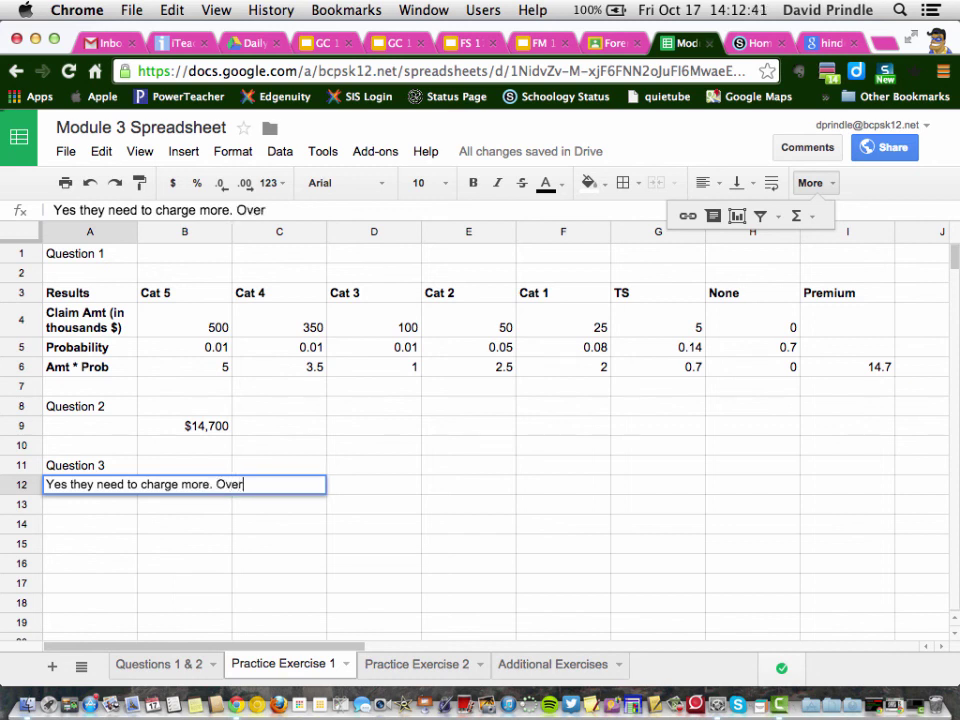
text(head, profite)
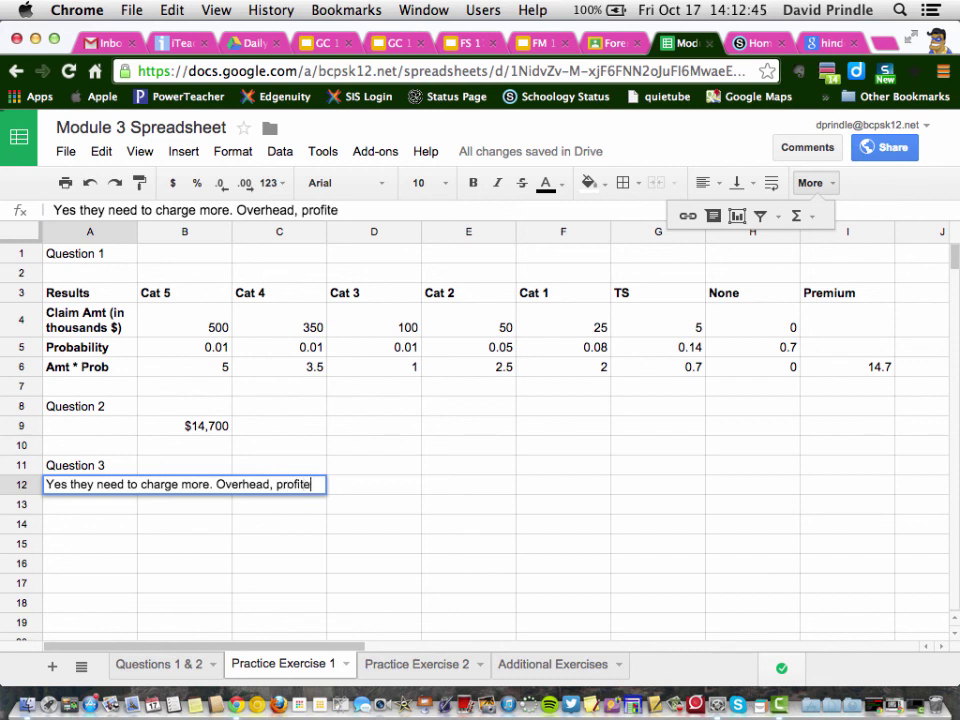
text( t)
key(BackSpace)
key(BackSpace)
key(BackSpace)
text(etc.)
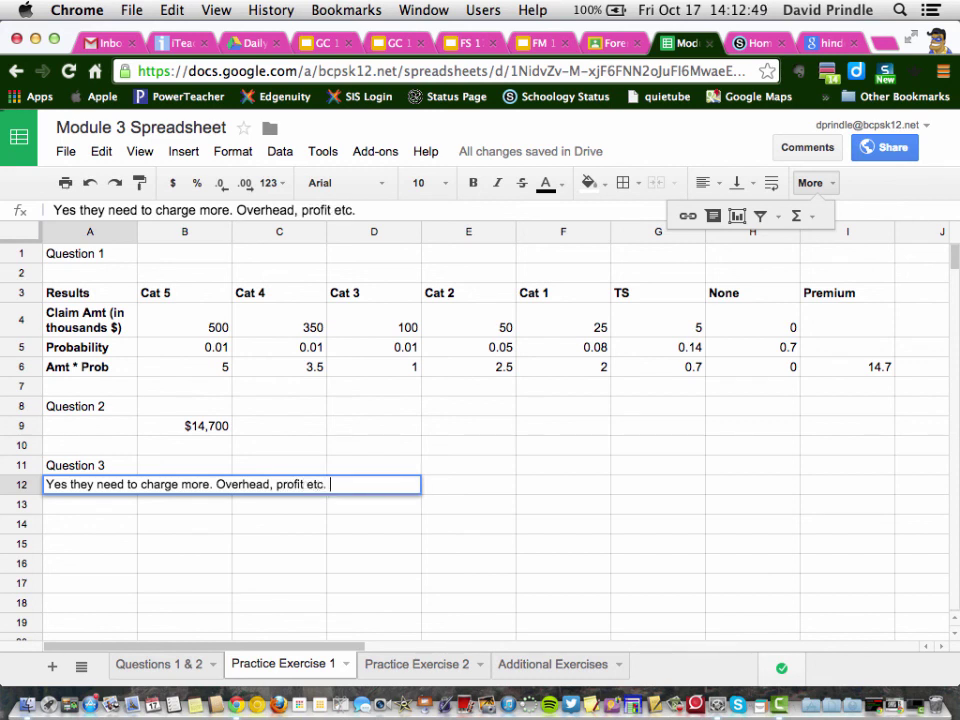
key(Return)
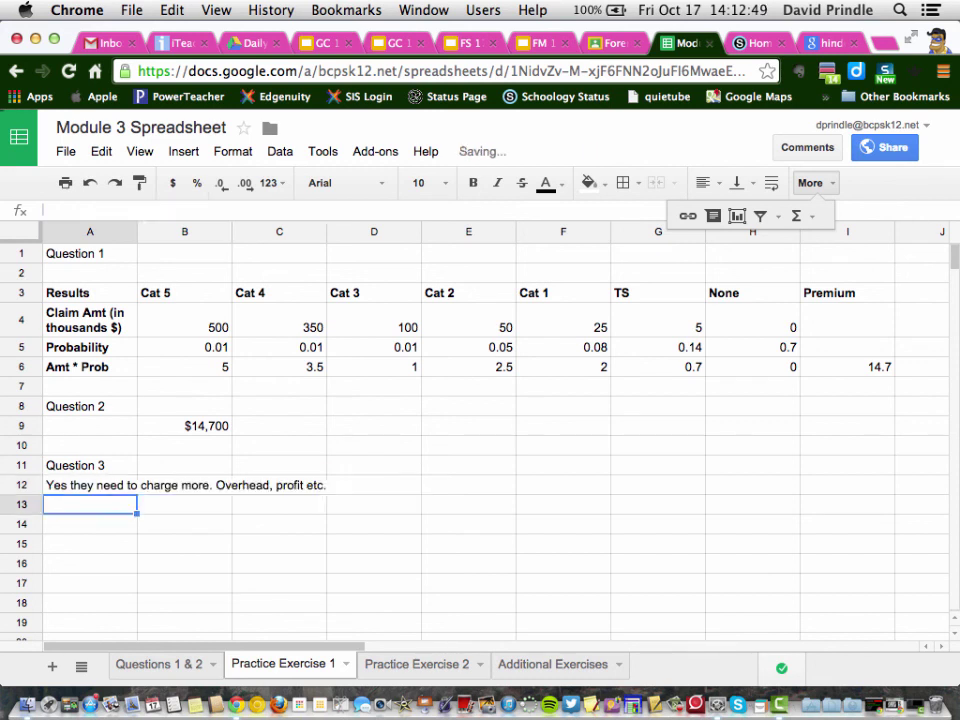
Apply text wrapping to the Question 3 answer in cell A12.
click(66, 486)
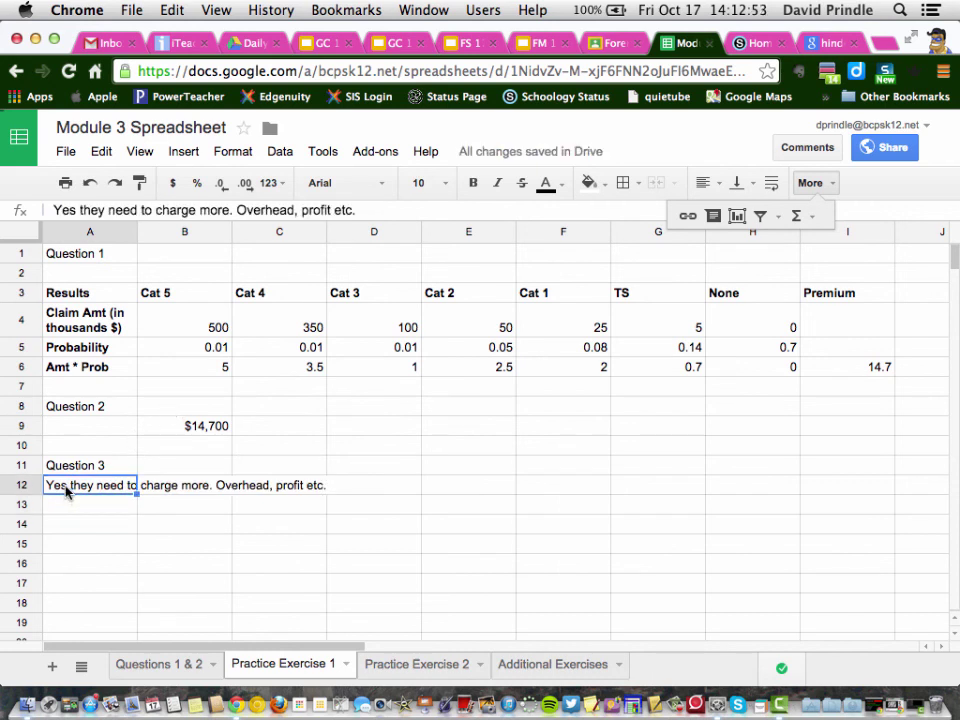
click(232, 151)
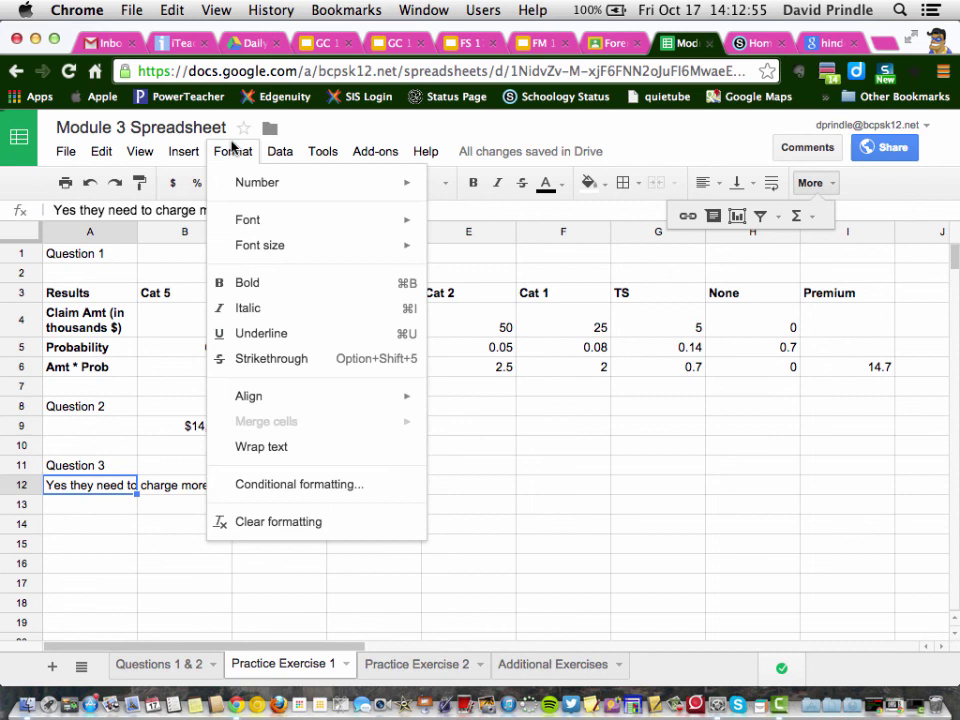
click(250, 446)
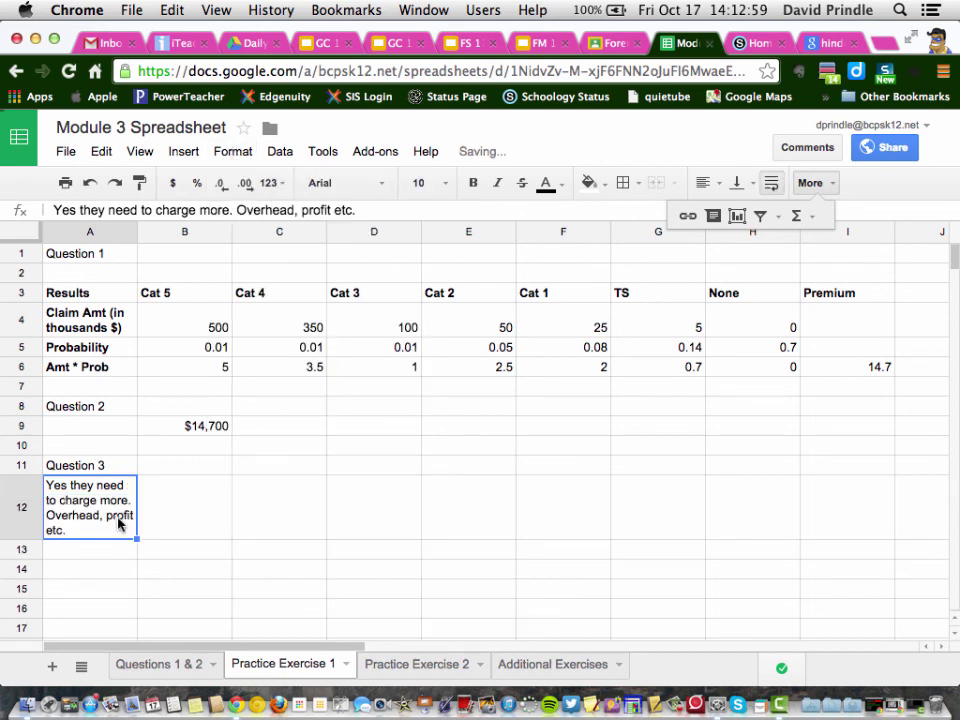